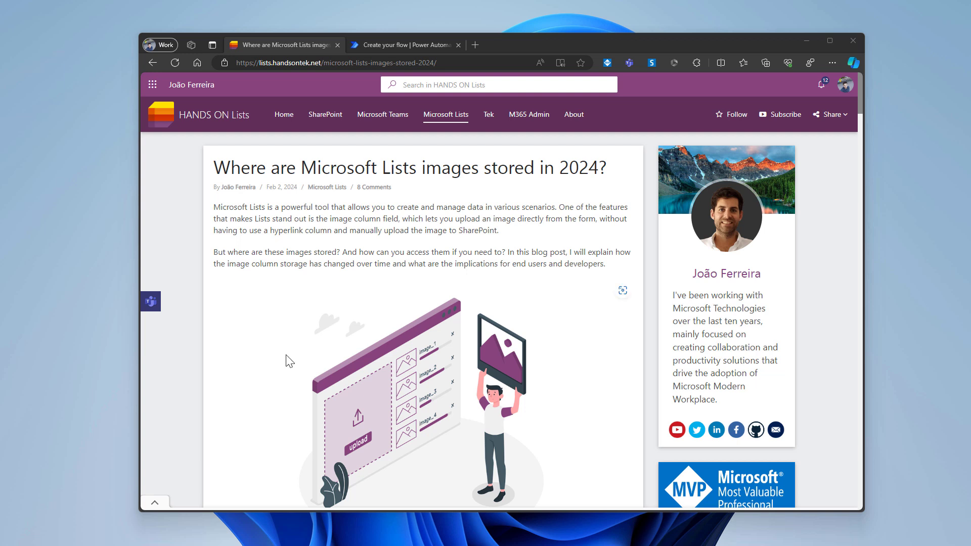
pyautogui.scroll(-2, 286, 360)
pyautogui.scroll(2, 284, 357)
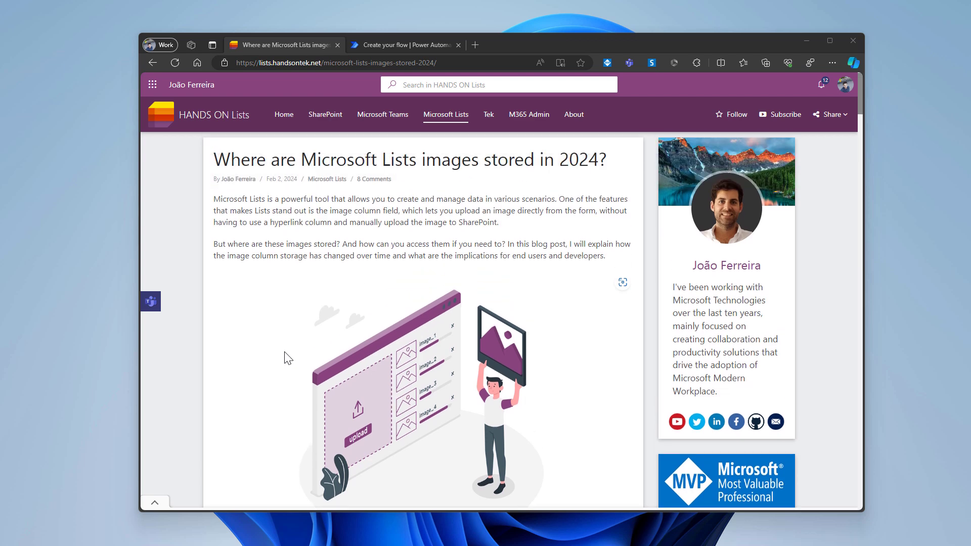
pyautogui.scroll(-6, 286, 356)
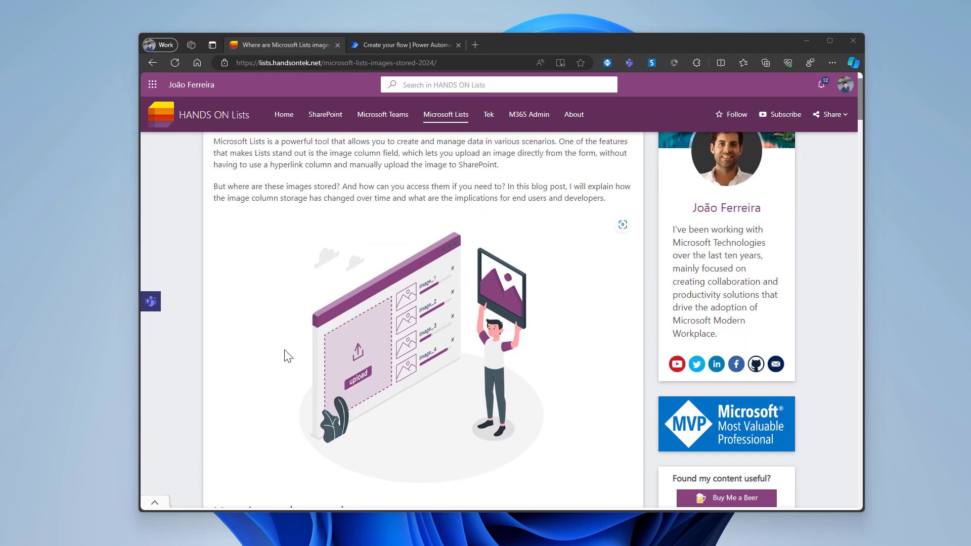
pyautogui.scroll(6, 286, 356)
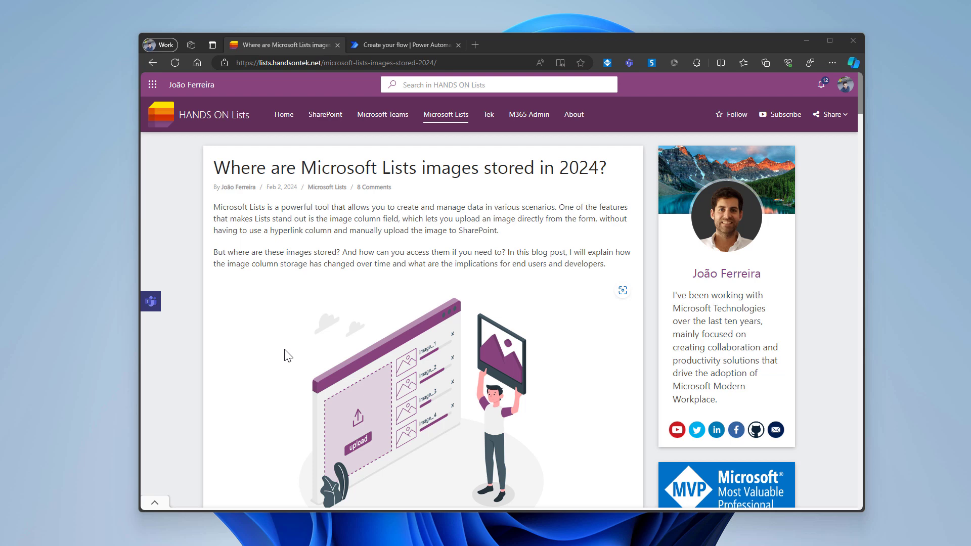
# Close the blog article, create an instant cloud flow with the "Manually trigger a flow" trigger, and switch off the new designer.
pyautogui.click(338, 45)
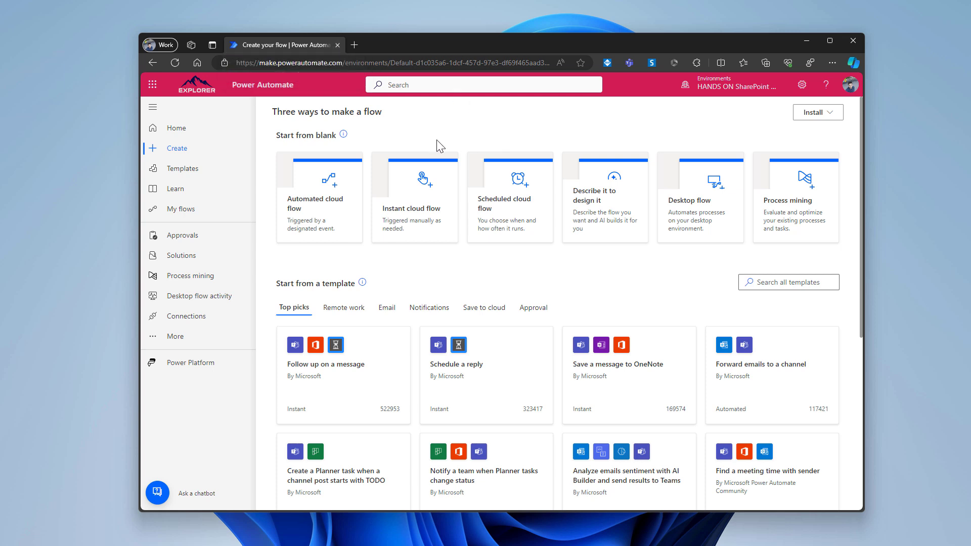
pyautogui.click(435, 223)
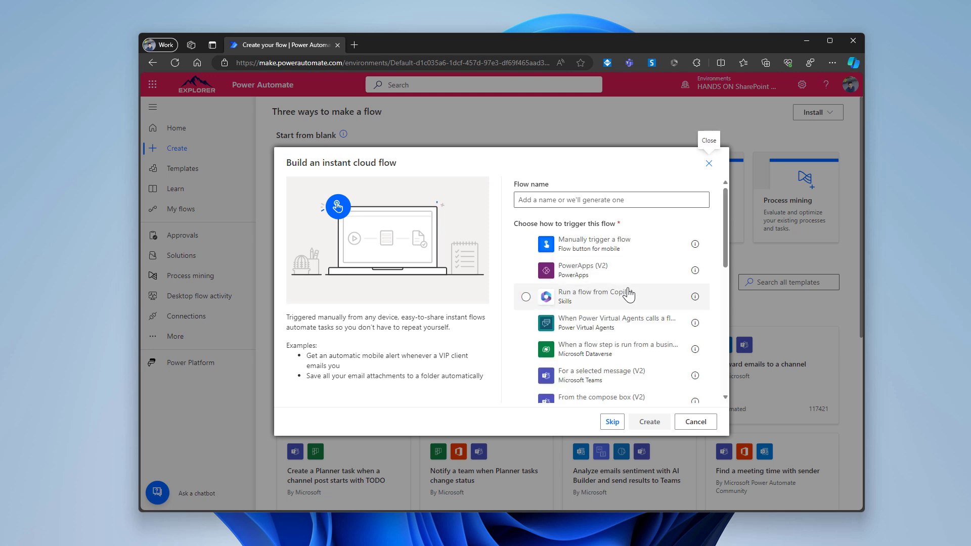
pyautogui.click(646, 248)
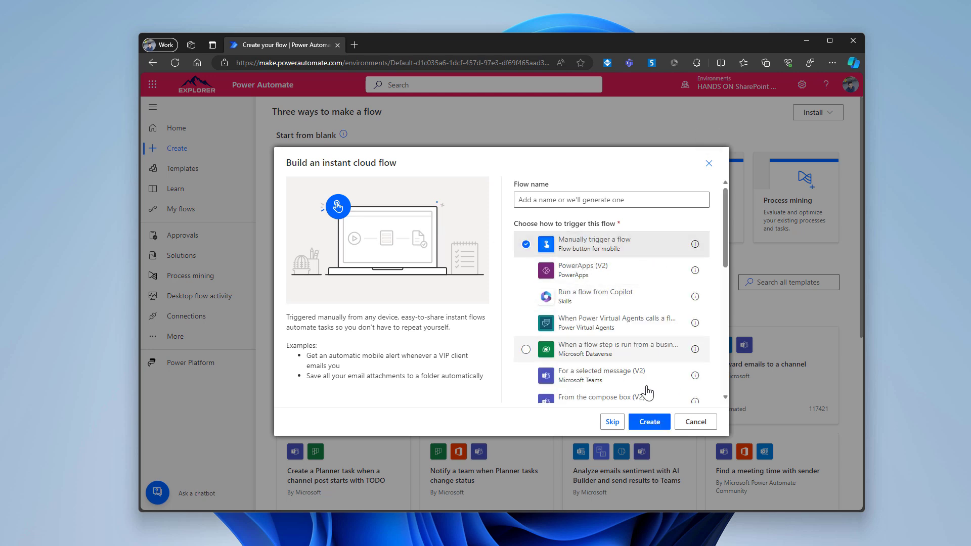
pyautogui.click(645, 425)
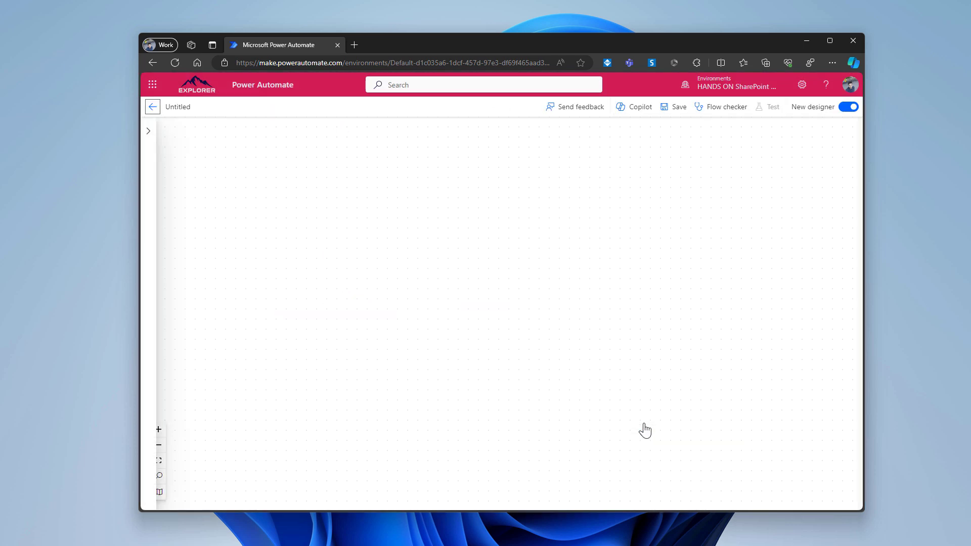
pyautogui.click(843, 108)
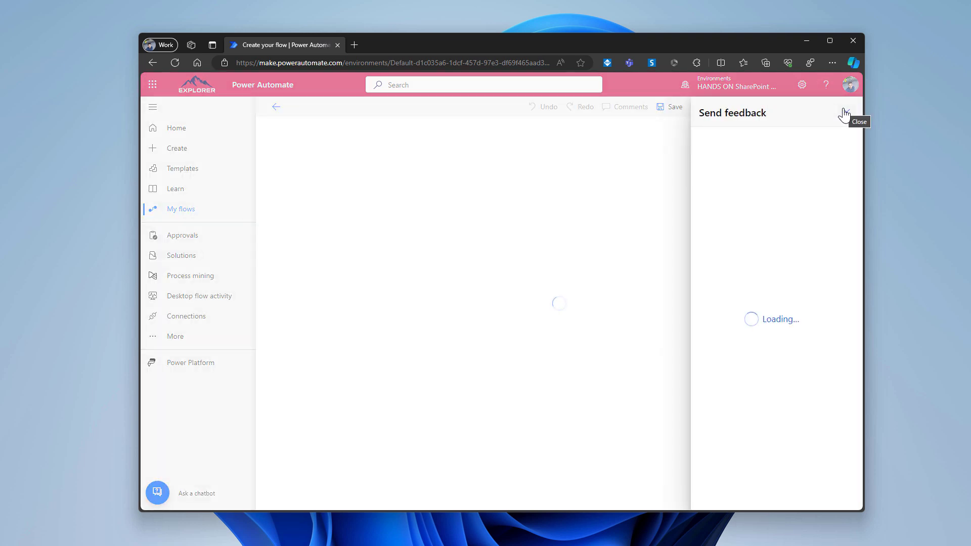
pyautogui.click(844, 114)
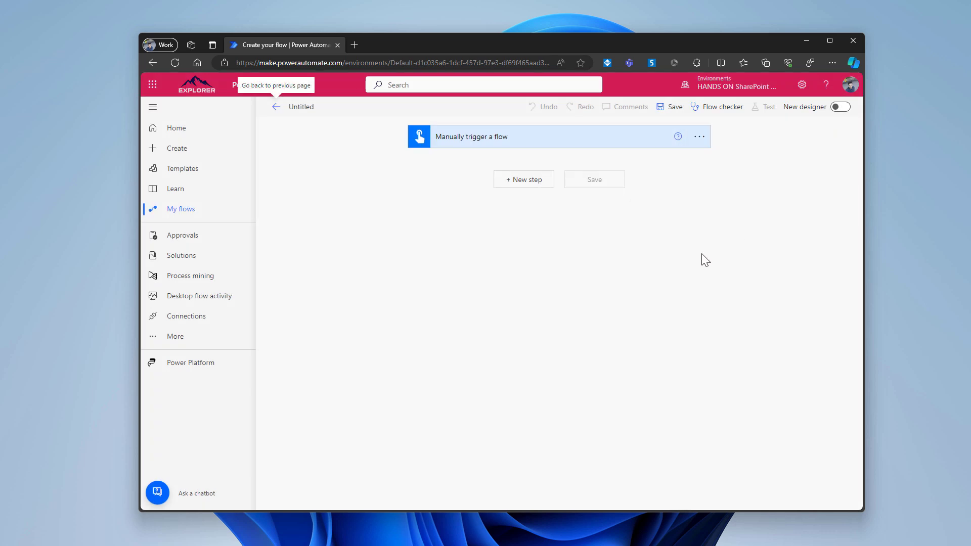
# Add a SharePoint Create item action for the Products list on the Project X site.
pyautogui.click(532, 184)
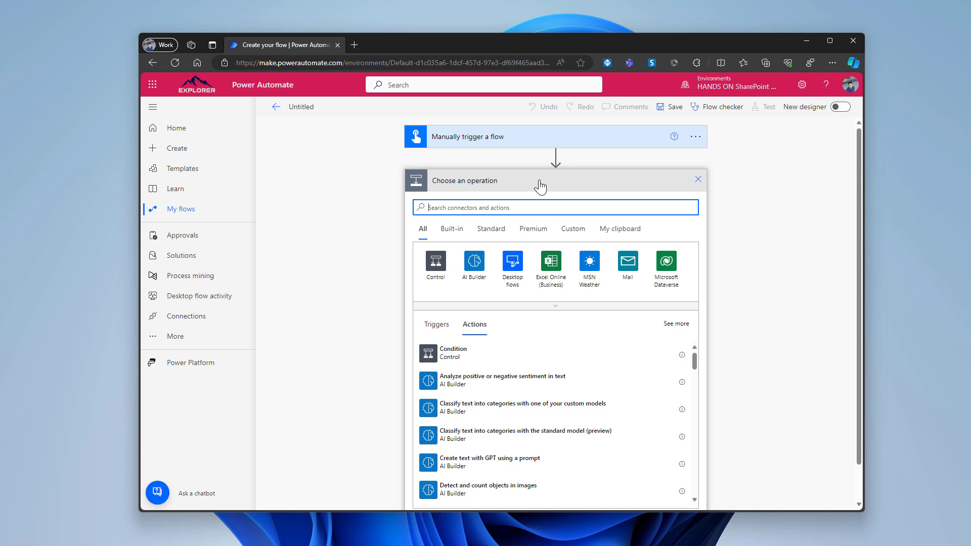
pyautogui.write('create item')
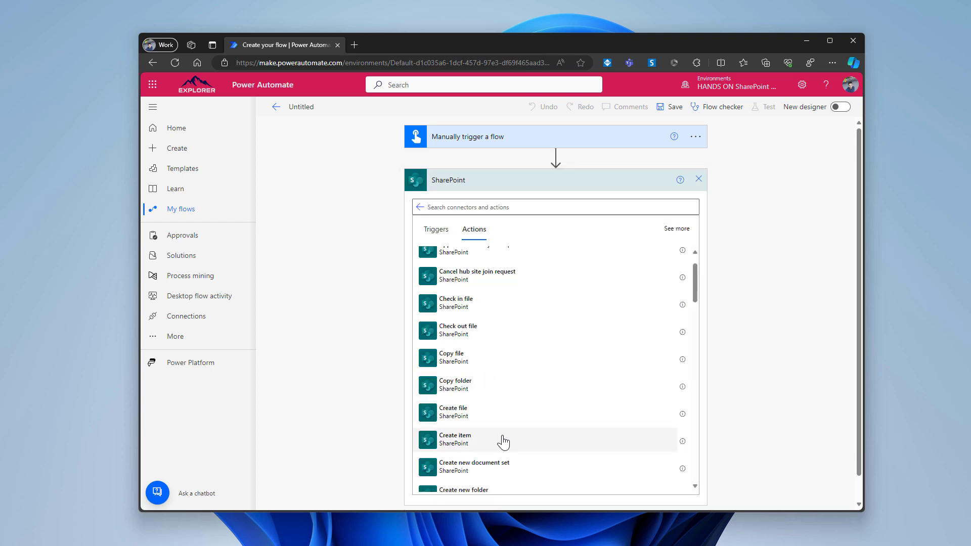
pyautogui.click(504, 442)
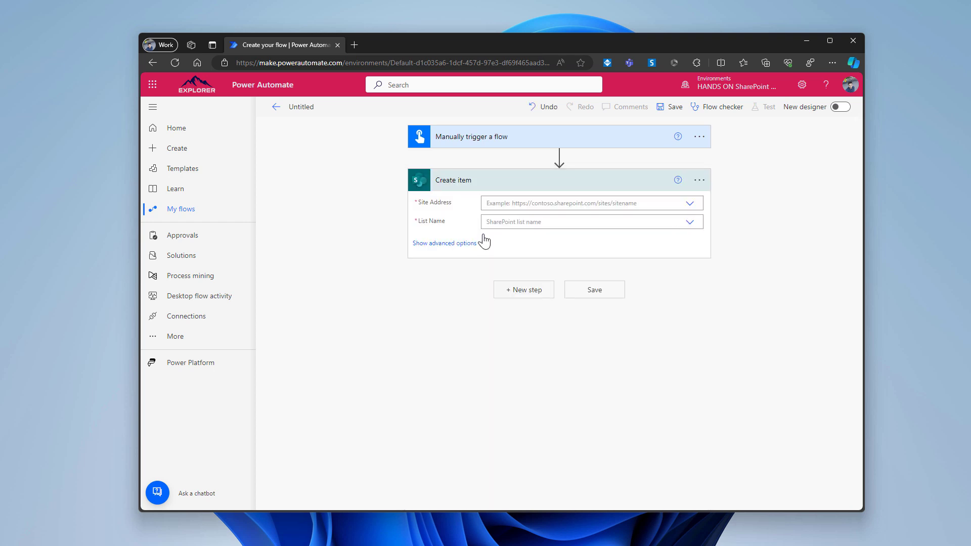
pyautogui.click(627, 202)
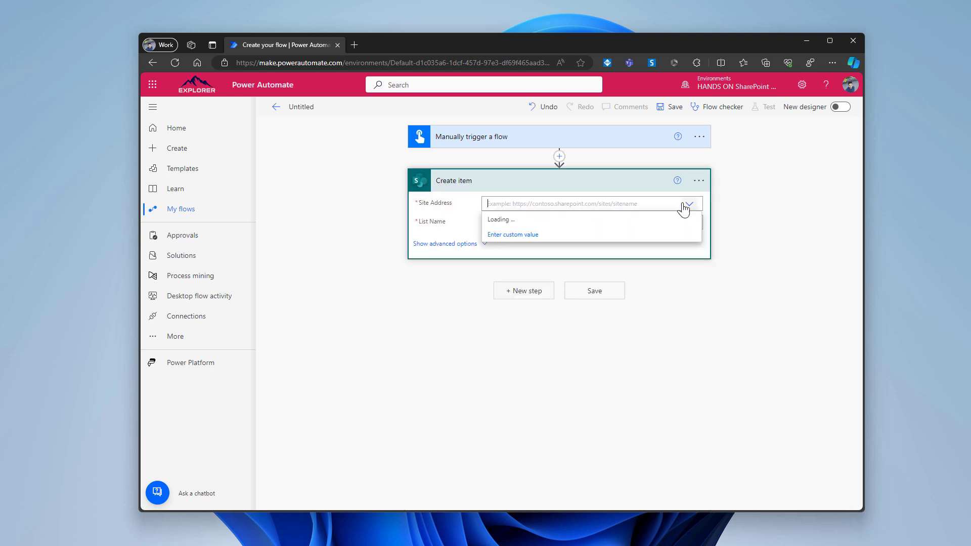
pyautogui.write('projec')
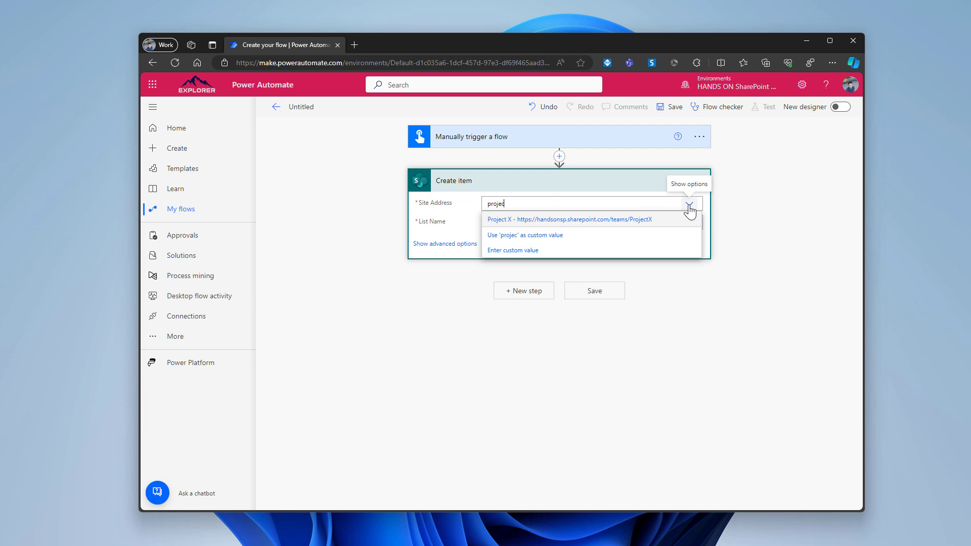
pyautogui.click(641, 228)
pyautogui.write('prod')
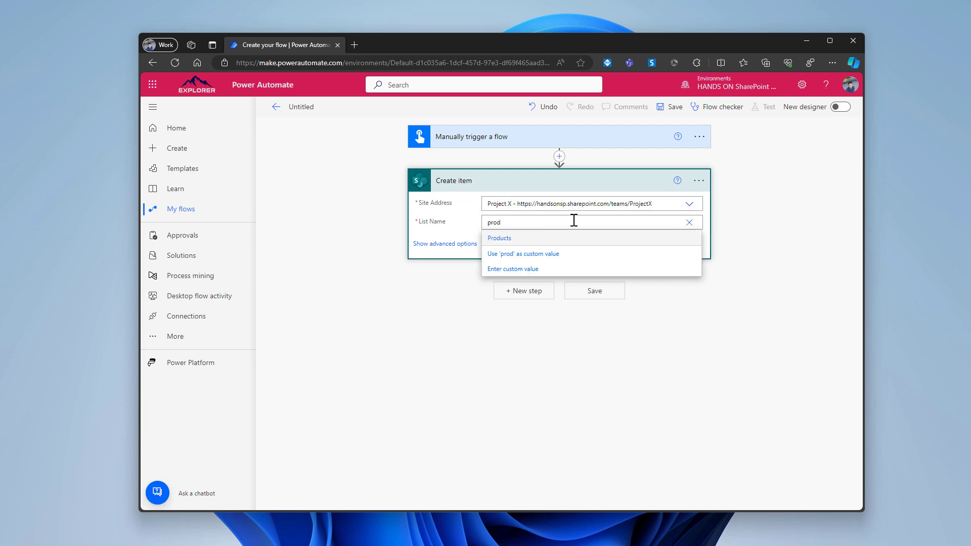
pyautogui.click(551, 240)
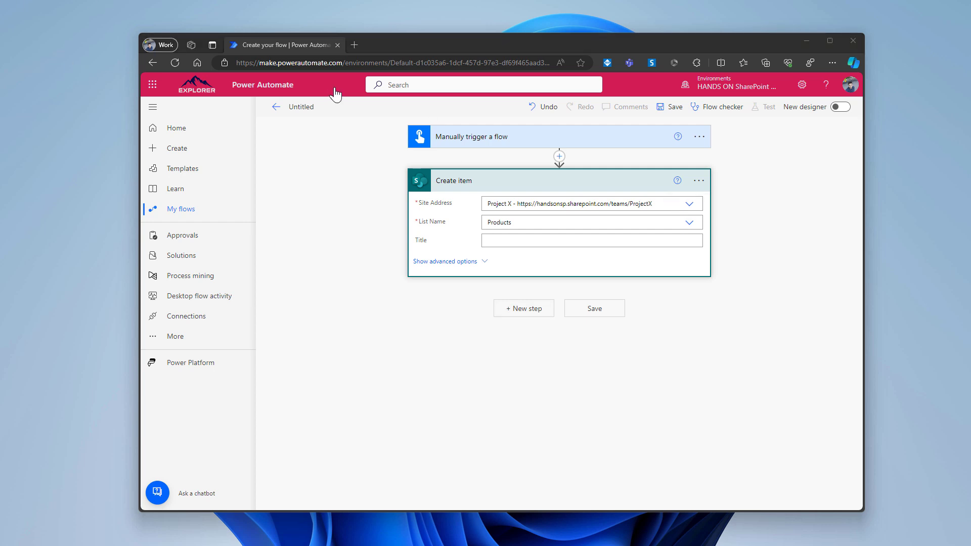
# Open the Project X site's Products list in a new browser tab to view its columns.
pyautogui.click(355, 40)
pyautogui.write('https://handsonsp.sharepoint.com/teams/ProjectX/Lists/Products/AllItems.aspx')
pyautogui.press('Return')
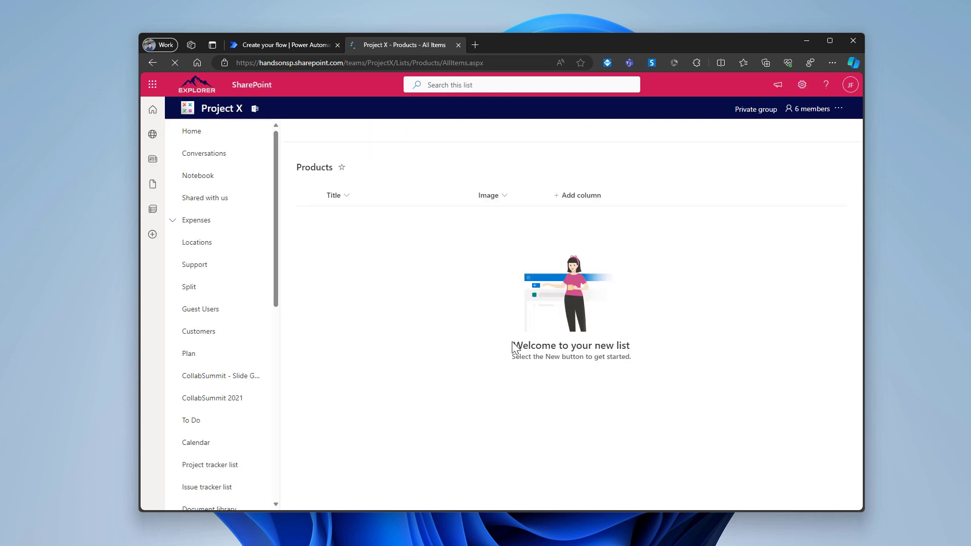
# Return to the flow and set the Create item title to "Microsoft Sculpt Keyboard".
pyautogui.click(259, 44)
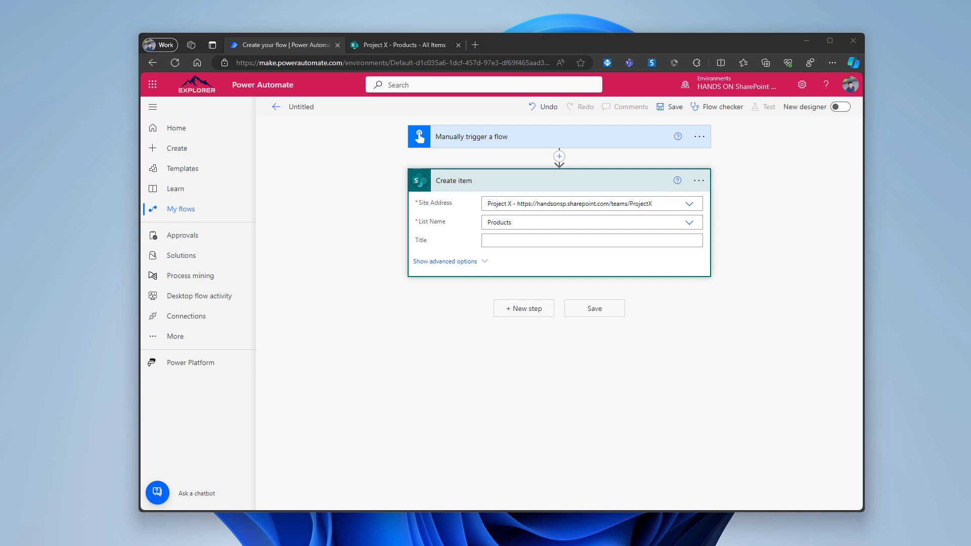
pyautogui.click(544, 241)
pyautogui.write('Mi')
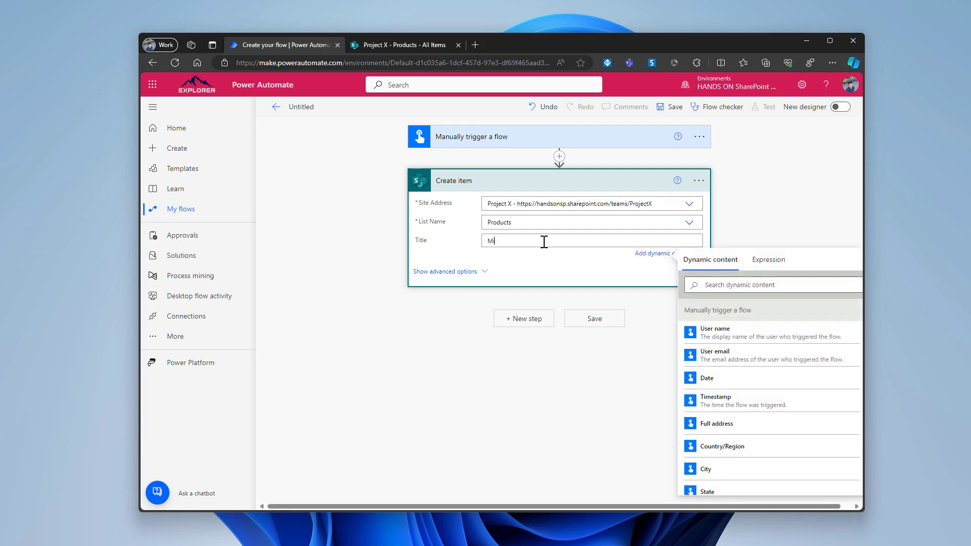
pyautogui.write('crosoft Sculpt Keyboard')
# Add a SharePoint "Get file content using path" action and set its site address to Project X.
pyautogui.click(528, 319)
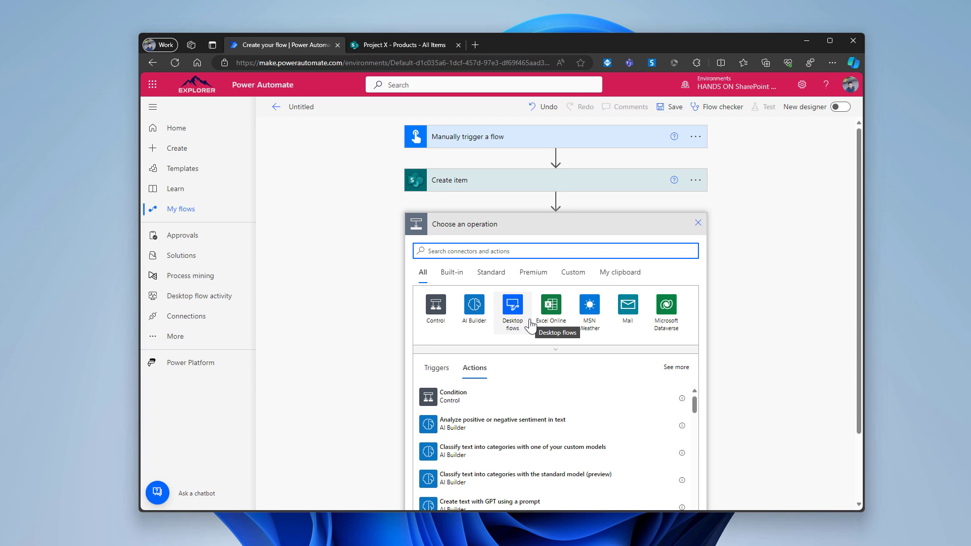
pyautogui.write('g')
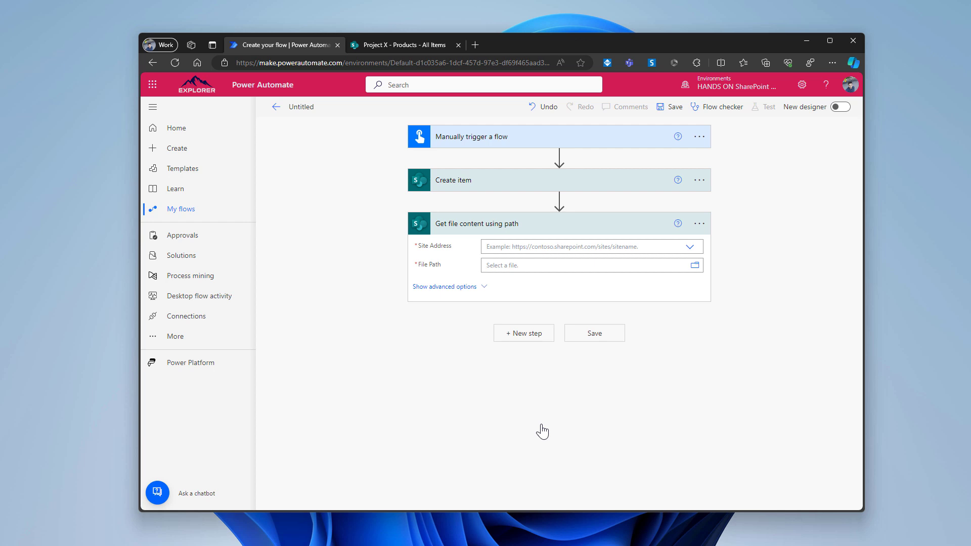
pyautogui.click(646, 247)
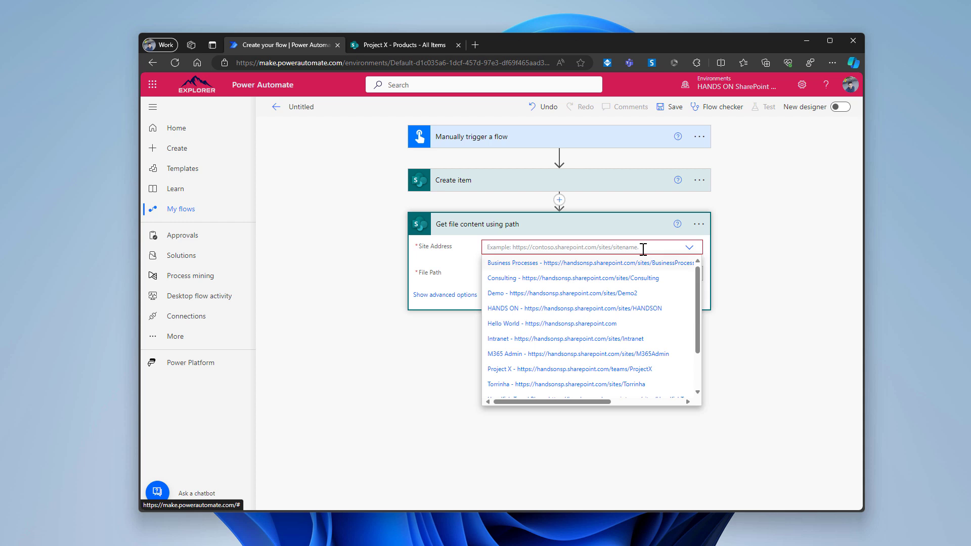
pyautogui.write('project')
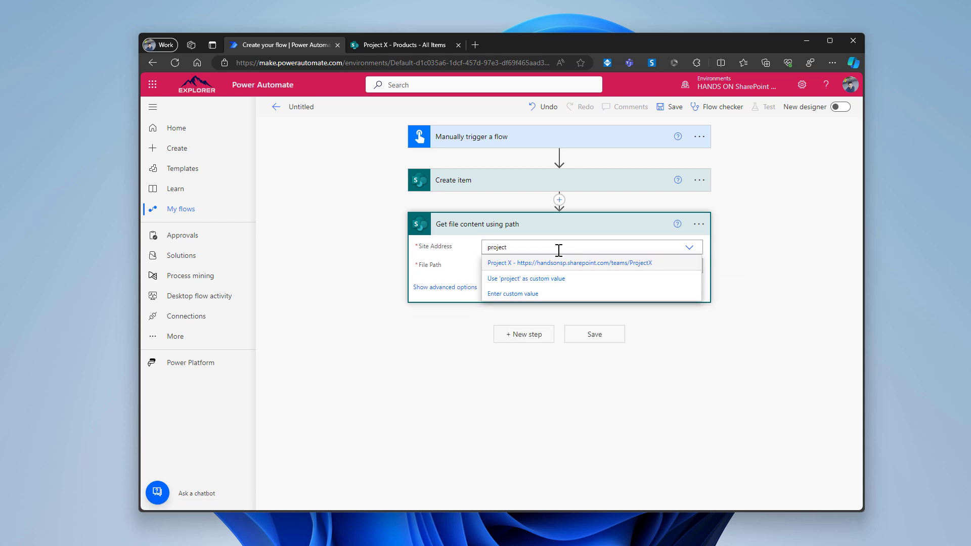
pyautogui.click(559, 264)
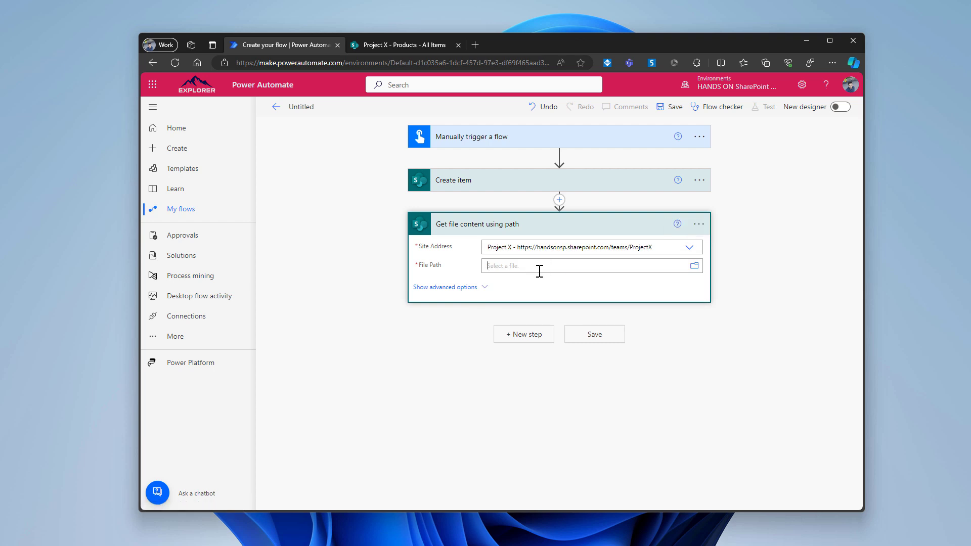
# Set the file path of the "Get file content using path" action to sculpt.png in the SiteAssets folder.
pyautogui.click(540, 272)
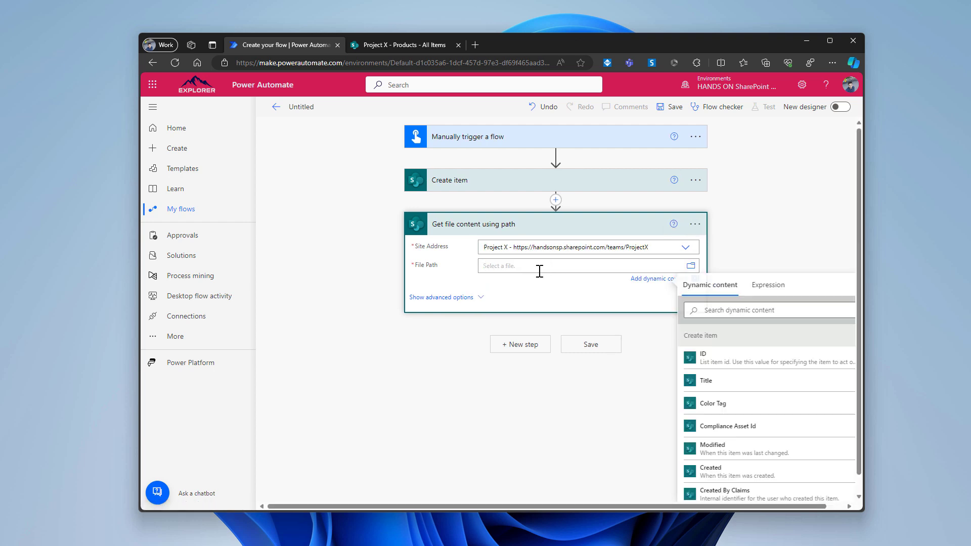
pyautogui.click(691, 267)
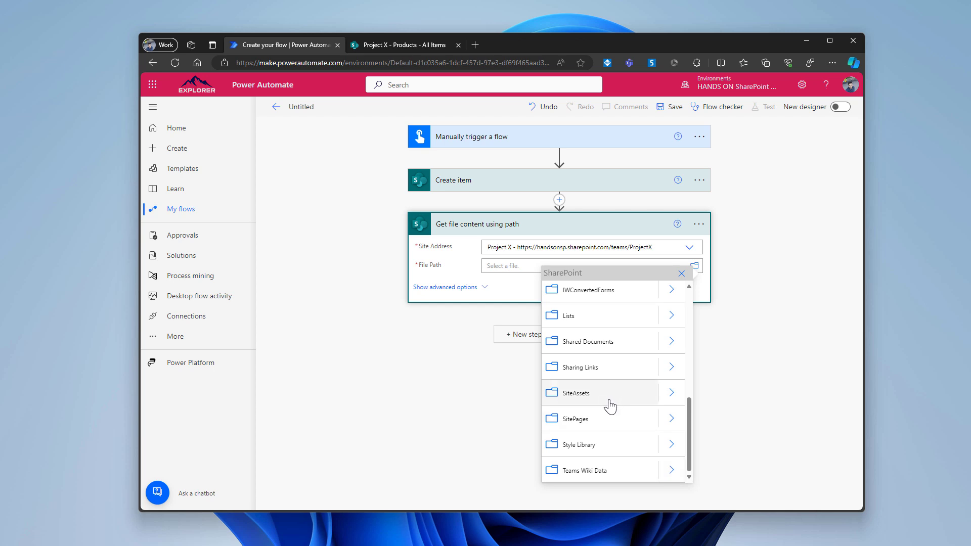
pyautogui.click(670, 394)
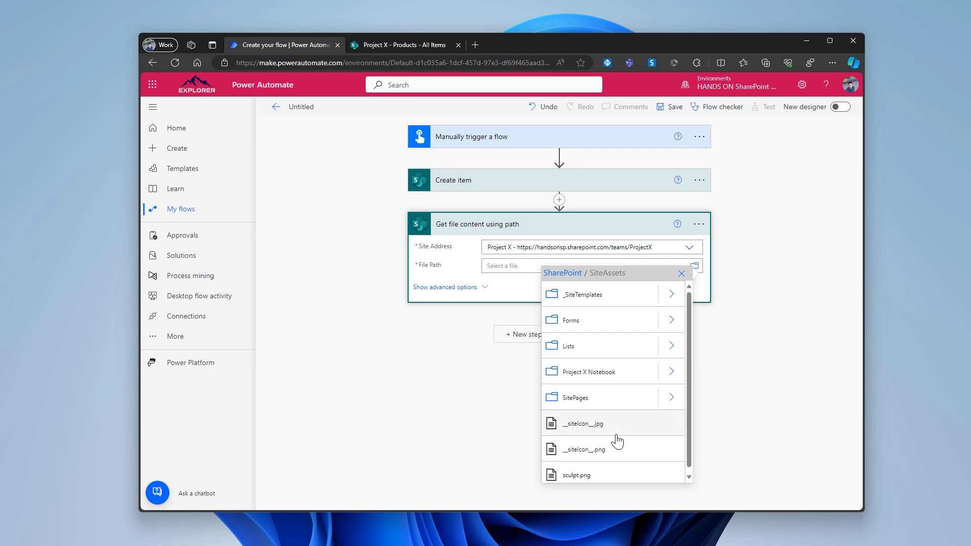
pyautogui.scroll(-1, 618, 441)
pyautogui.click(601, 475)
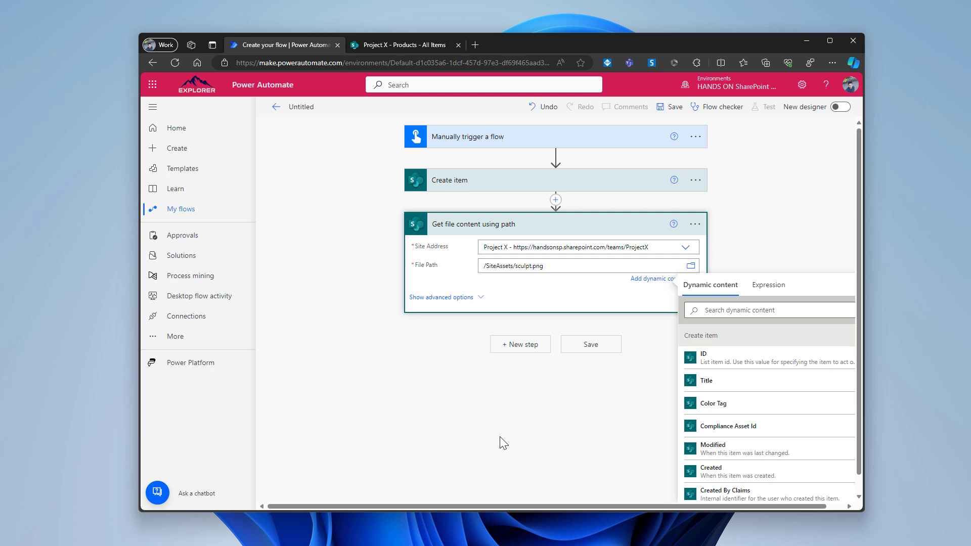
# Add a SharePoint Add attachment action for the Products list on the Project X site.
pyautogui.click(520, 345)
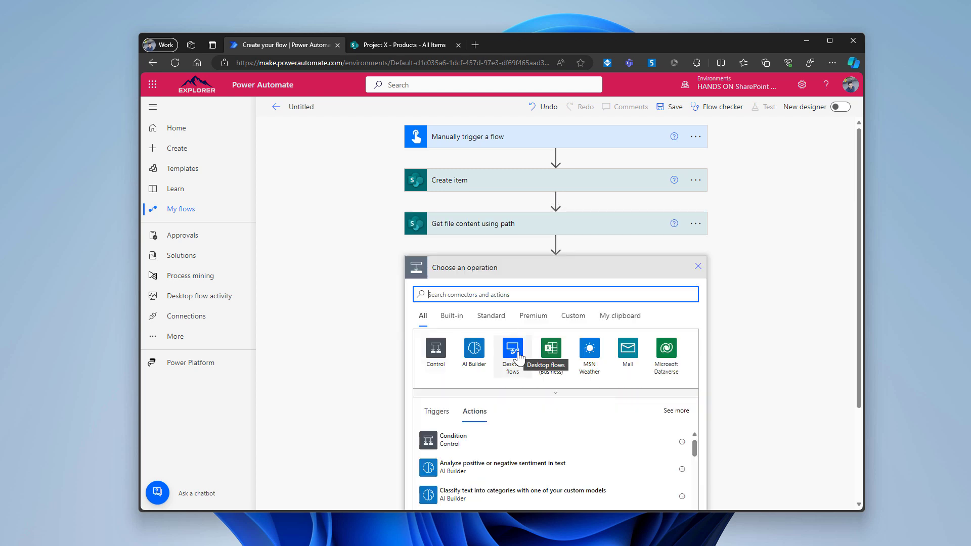
pyautogui.write('add at')
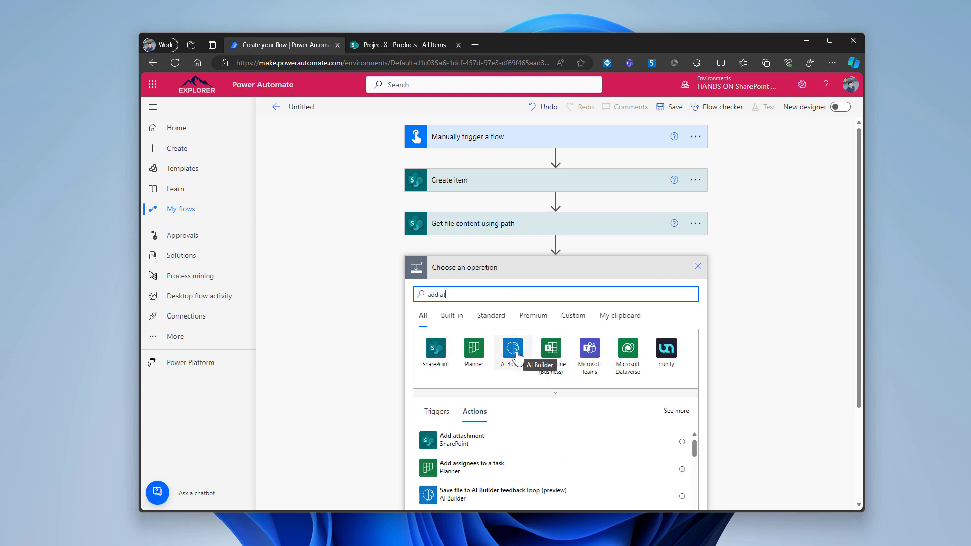
pyautogui.click(490, 448)
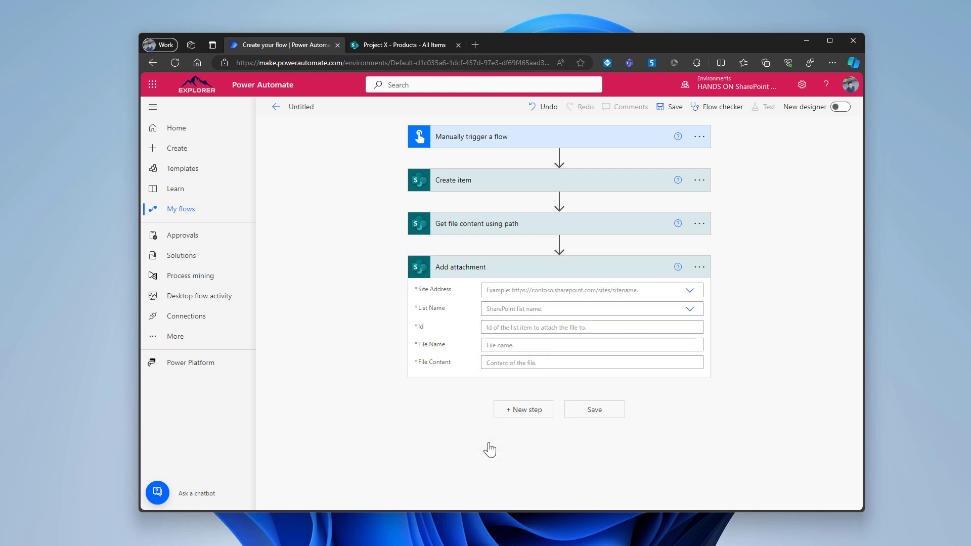
pyautogui.click(560, 290)
pyautogui.write('pro')
pyautogui.click(560, 319)
pyautogui.click(635, 309)
# Fill in the attachment's Id with the created item's ID, the file name sculpt.jpg, and the retrieved File Content.
pyautogui.click(550, 329)
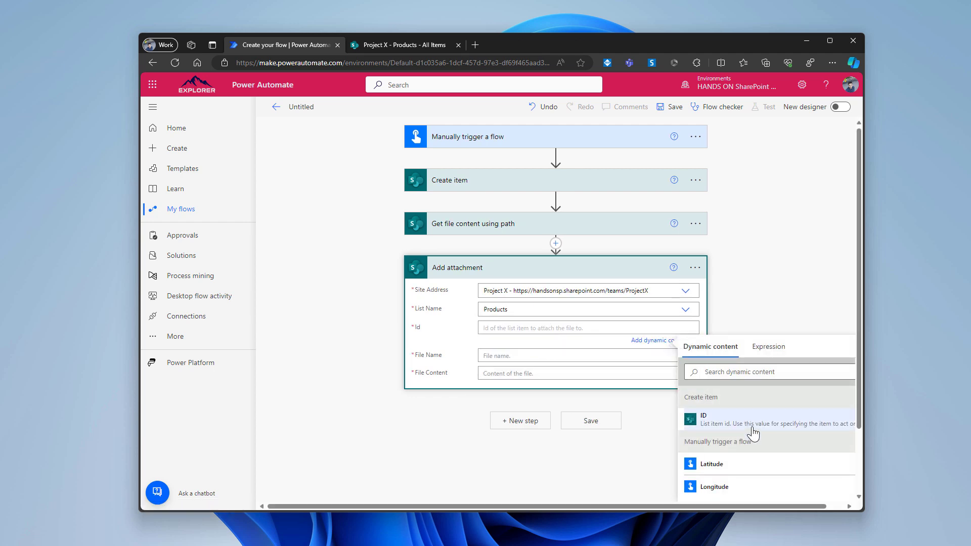
pyautogui.click(734, 418)
pyautogui.click(503, 359)
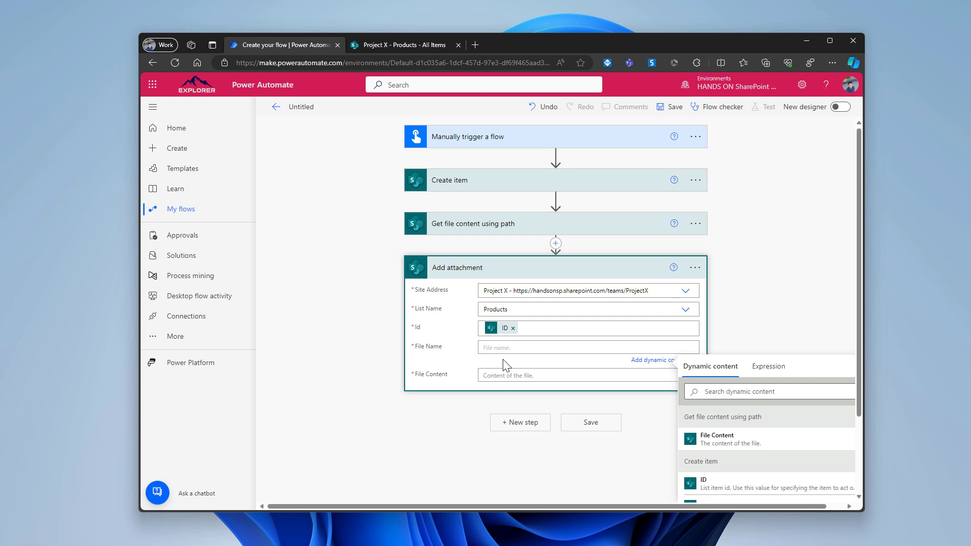
pyautogui.write('sculpt.jpg')
pyautogui.click(537, 378)
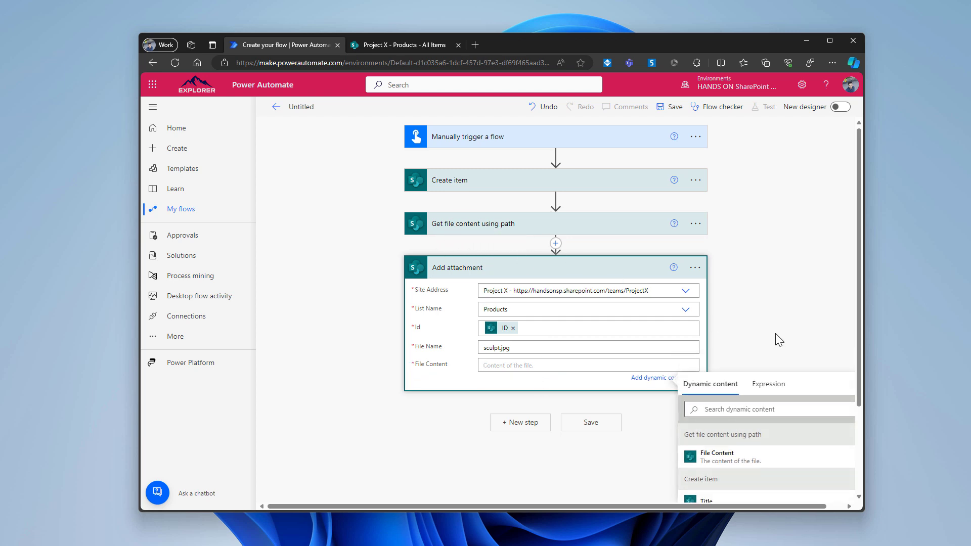
pyautogui.scroll(-1, 775, 333)
pyautogui.scroll(-1, 775, 337)
pyautogui.click(739, 346)
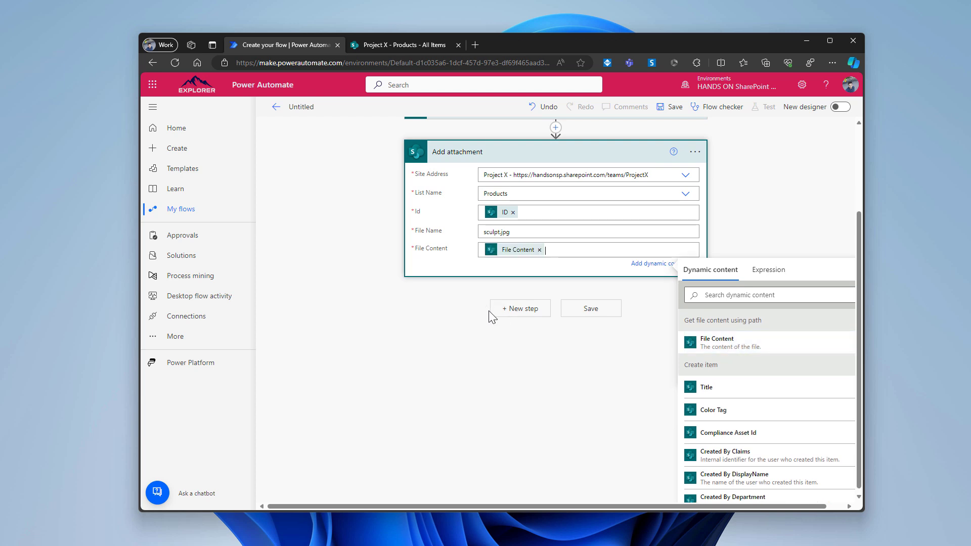
# Add a "Send an HTTP request to SharePoint" action and set its site address to Project X.
pyautogui.click(515, 310)
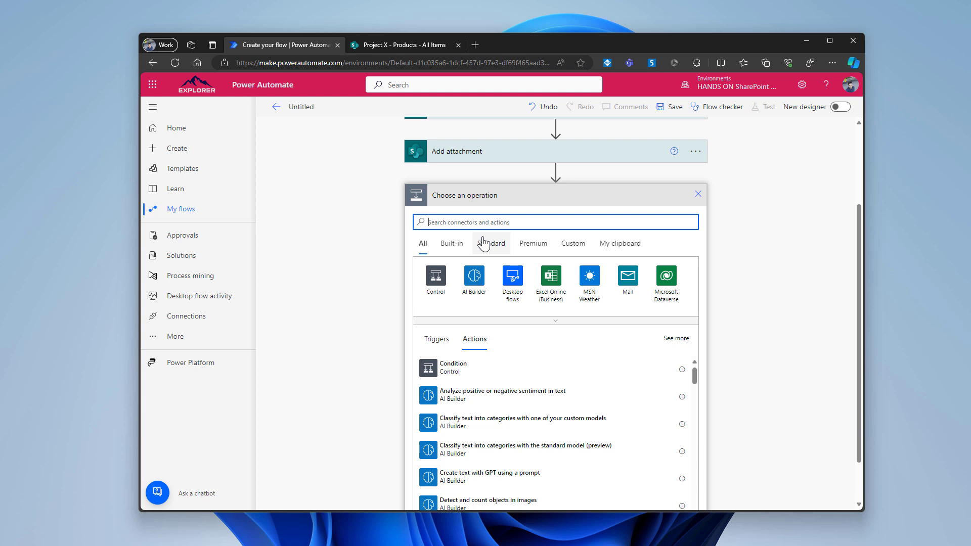
pyautogui.write('send http')
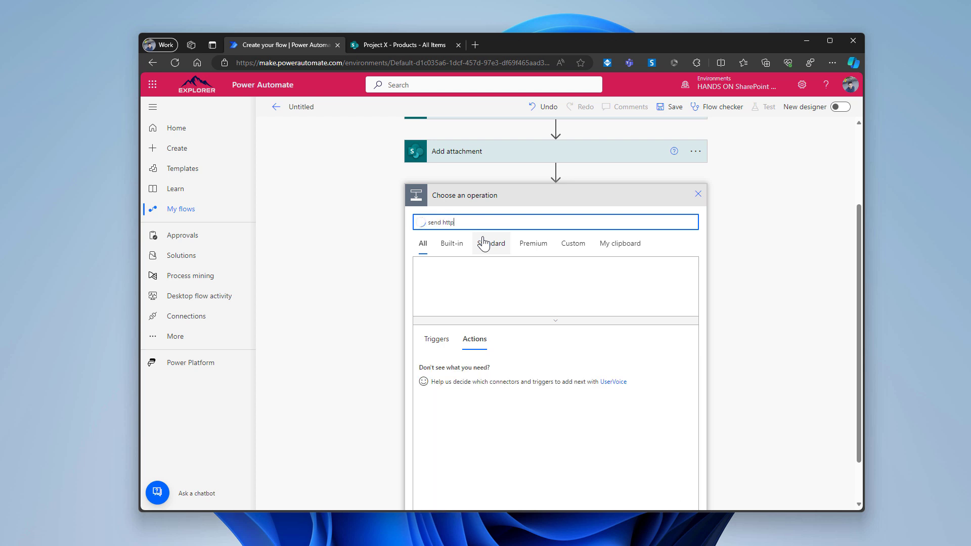
pyautogui.click(506, 394)
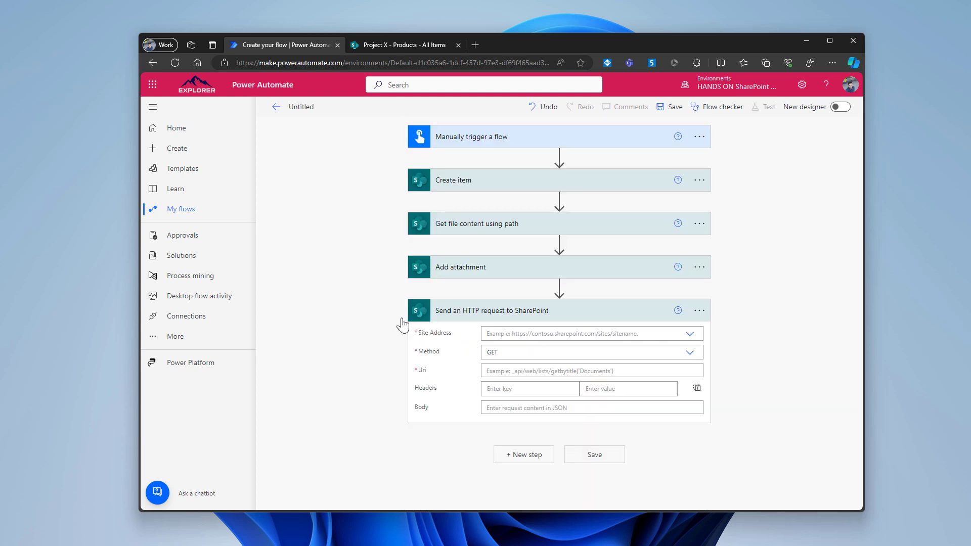
pyautogui.click(534, 334)
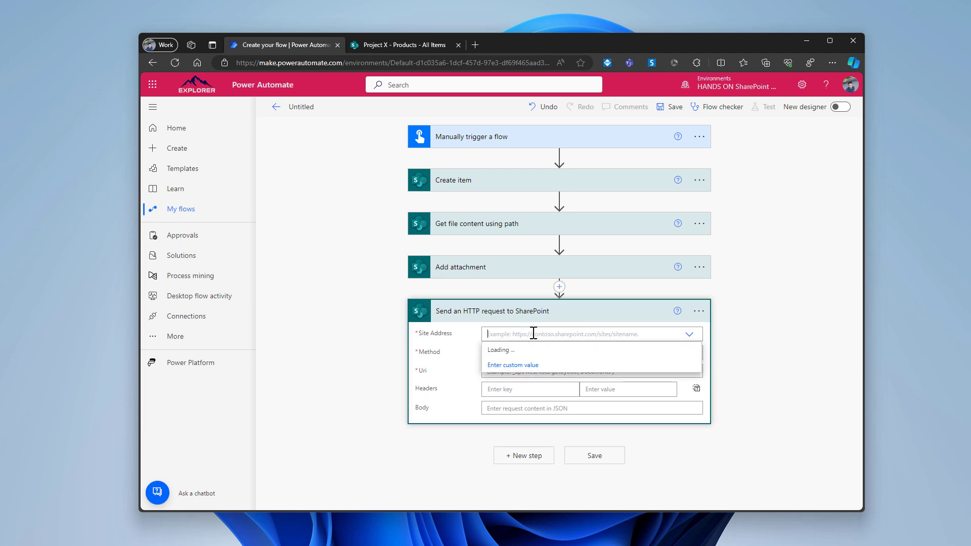
pyautogui.write('pro')
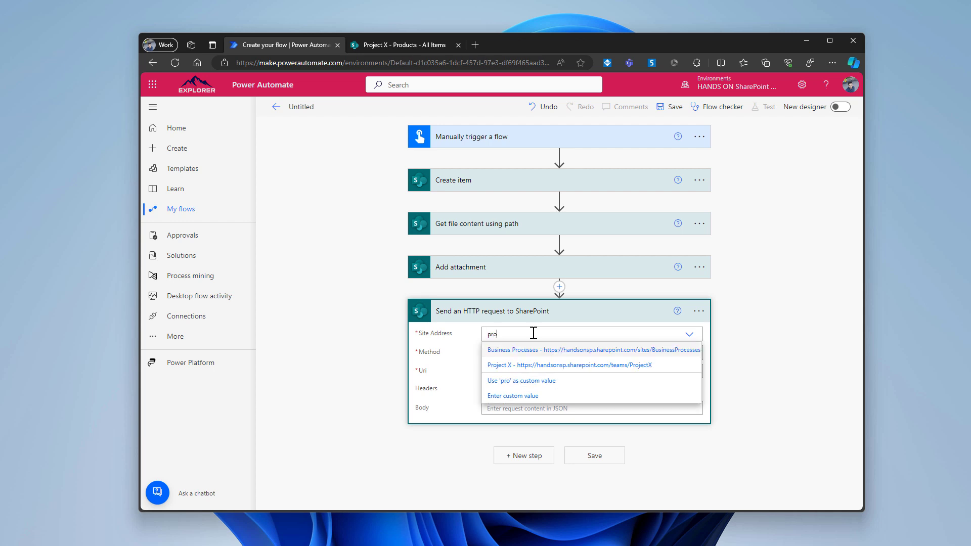
pyautogui.click(544, 365)
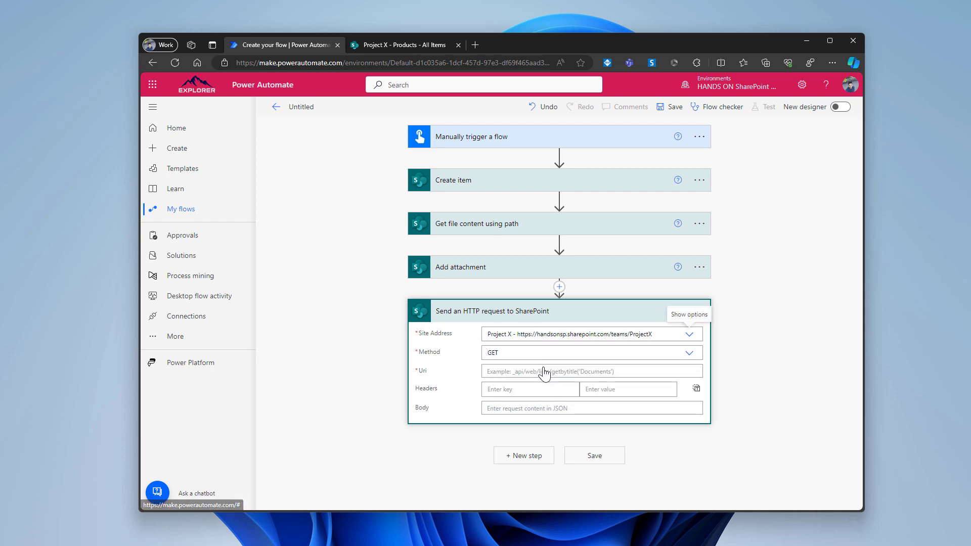
# Set the request's method to POST and its Uri to _api/web/lists/getbyid('dab0b4b8-5e35-4e4c-b13c-23364b4bfa0d')/items('ID'), with ID being the created item's dynamic ID.
pyautogui.click(690, 356)
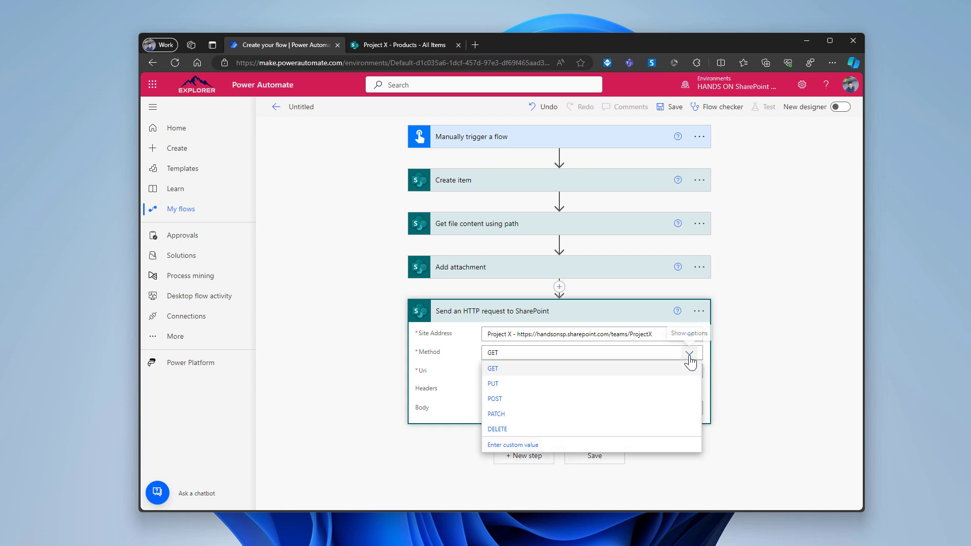
pyautogui.click(586, 404)
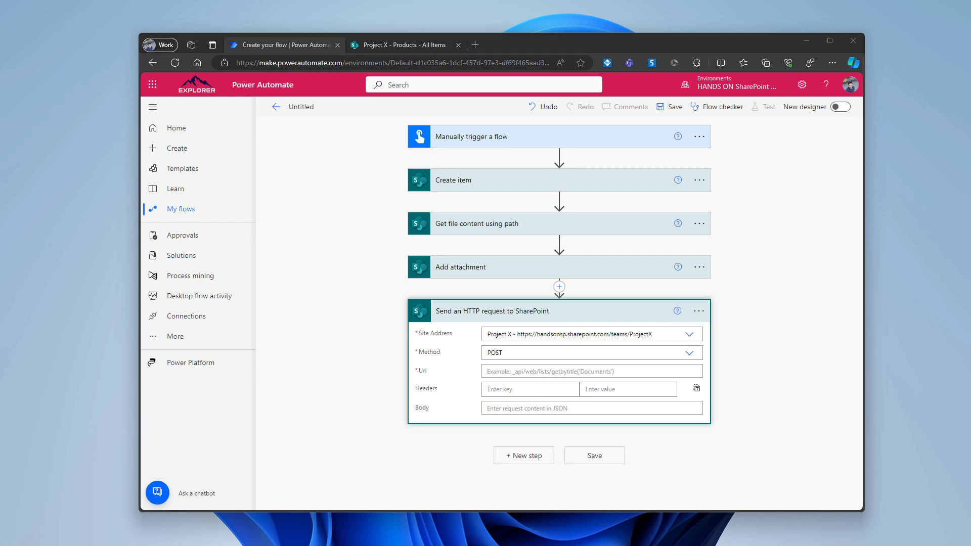
pyautogui.click(542, 371)
pyautogui.hotkey('ctrl', 'v')
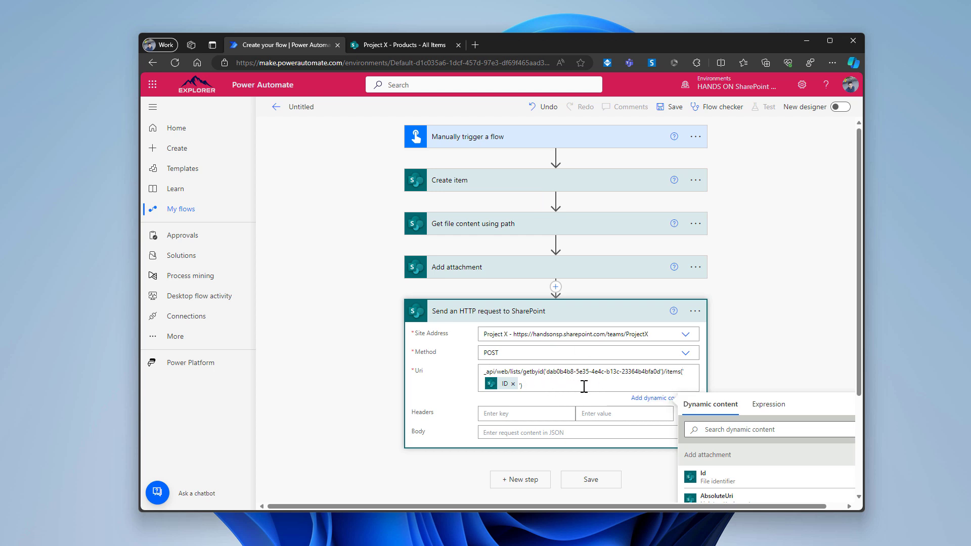
# Add content-type and accept headers to the HTTP request, both with the value application/json;odata=verbose.
pyautogui.scroll(-1, 547, 380)
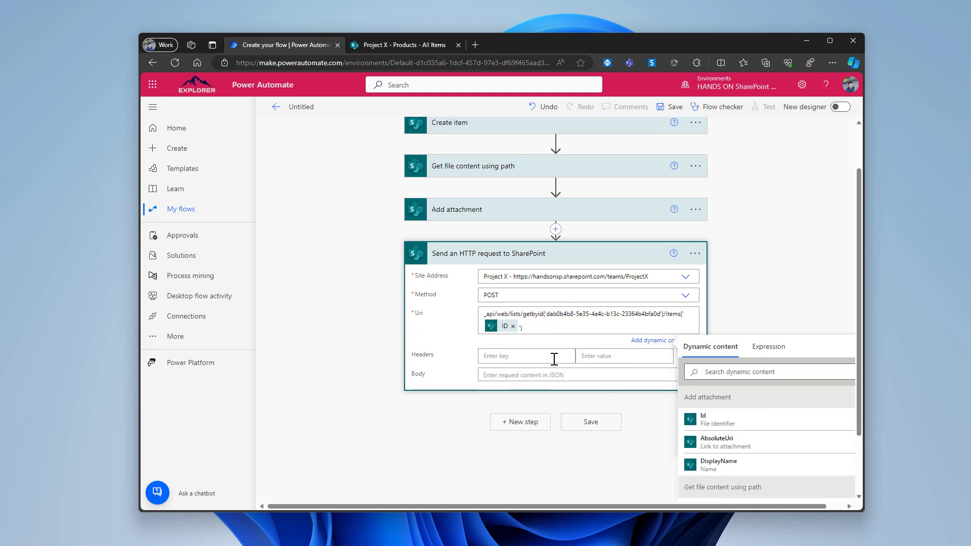
pyautogui.click(551, 358)
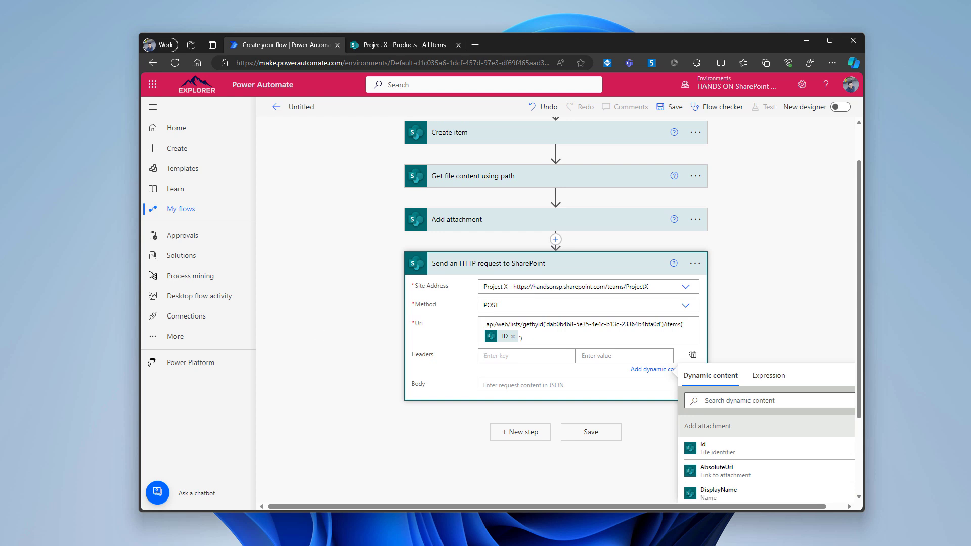
pyautogui.hotkey('alt', 'Tab')
pyautogui.click(526, 357)
pyautogui.write('content-type')
pyautogui.click(605, 359)
pyautogui.write('application/json;odata=verbose')
pyautogui.click(518, 375)
pyautogui.write('accept')
pyautogui.press('Tab')
pyautogui.write('application/json;odata=verbose')
# Add the request headers X-HTTP-Method with the value MERGE and If-Match with the value *.
pyautogui.hotkey('alt', 'Tab')
pyautogui.click(531, 386)
pyautogui.write('X-HTTP-Method')
pyautogui.press('Tab')
pyautogui.write('MERGE')
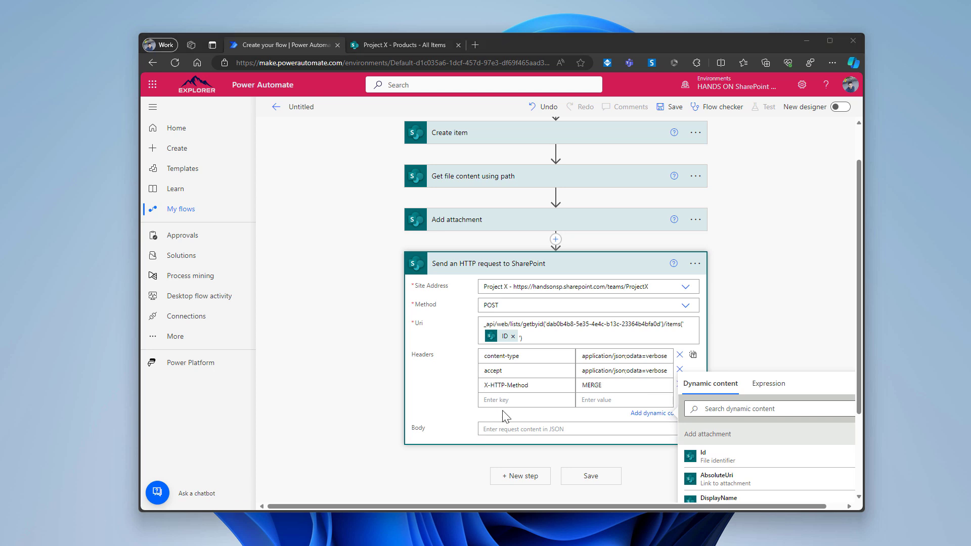
pyautogui.click(512, 401)
pyautogui.write('If-Match')
pyautogui.click(629, 401)
pyautogui.write('*')
# Fill the request body with JSON containing __metadata type SP.Data.ProductsListItem, the dynamic Title, and an Image string with escaped fileName sculpt.jpg.
pyautogui.scroll(-1, 455, 340)
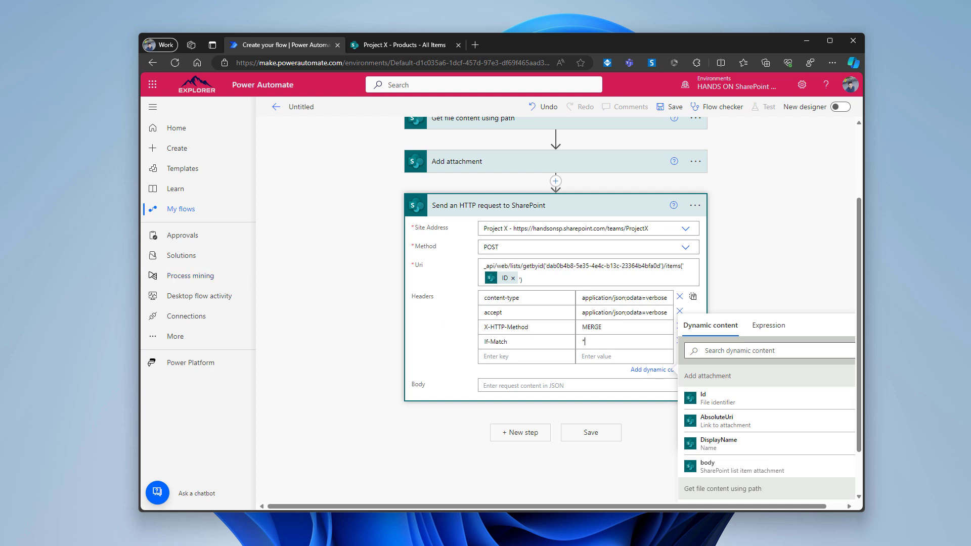
pyautogui.click(504, 386)
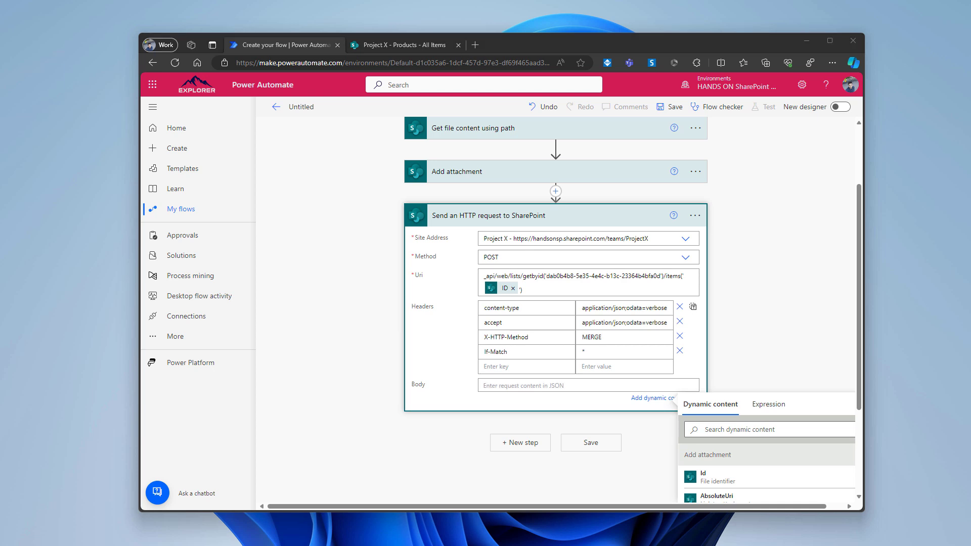
pyautogui.click(518, 388)
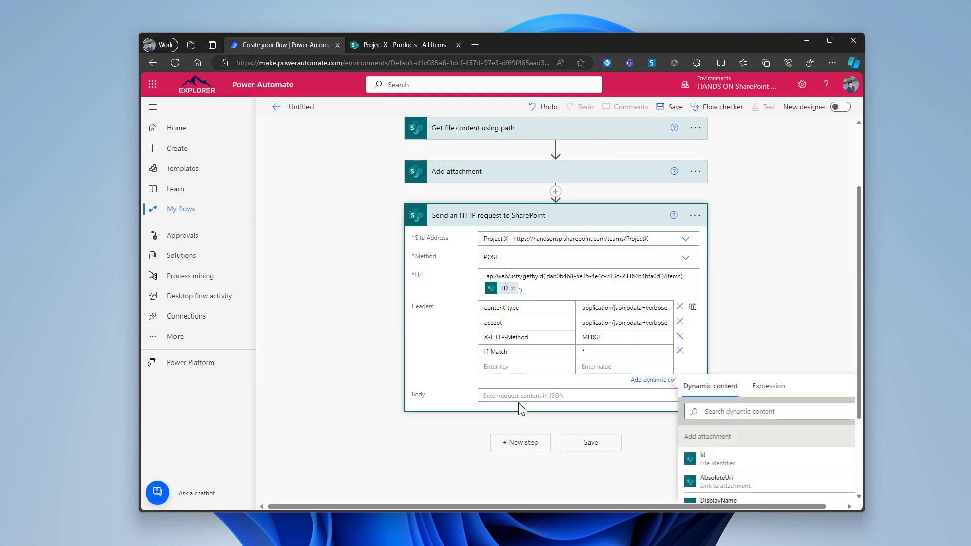
pyautogui.click(521, 398)
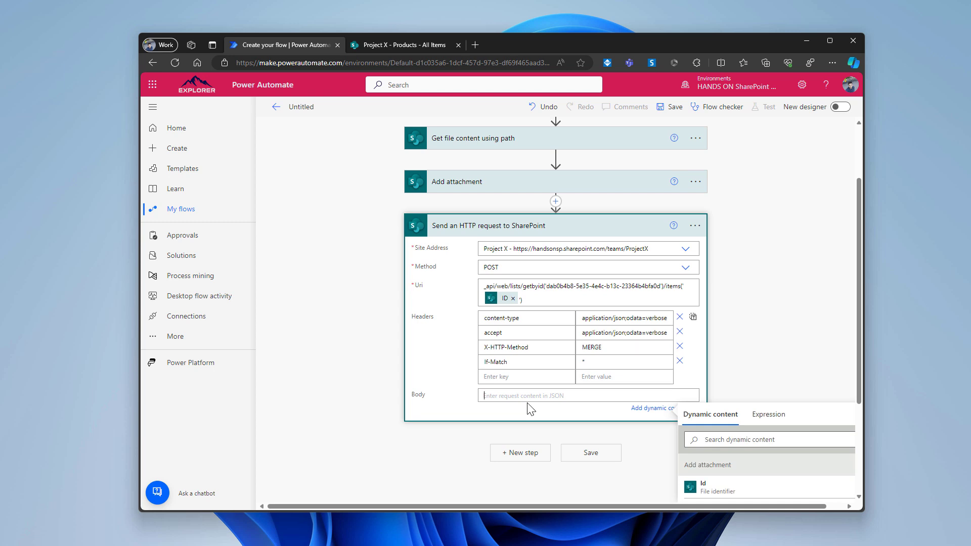
pyautogui.hotkey('ctrl', 'v')
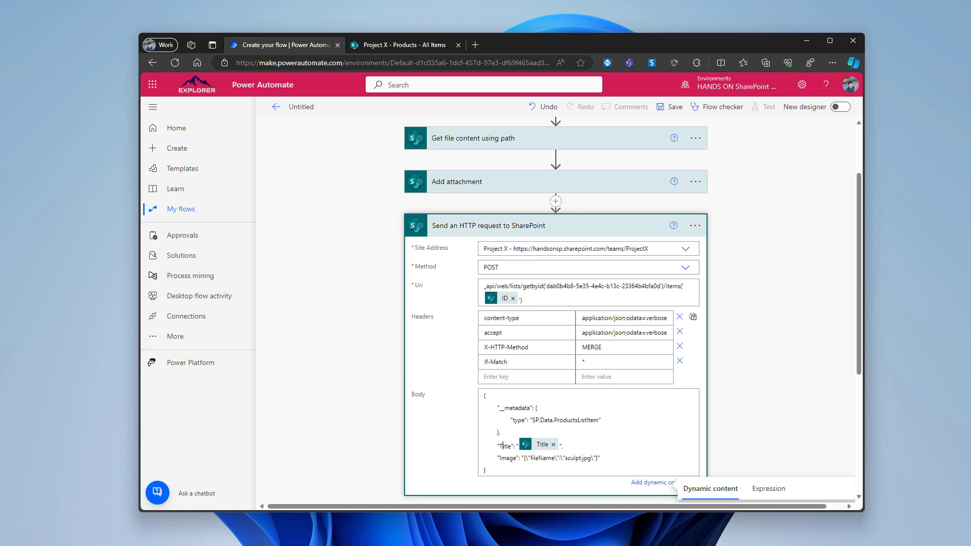
# Examine the Image value and its file name in the request body, and review the flow's preceding actions.
pyautogui.scroll(2, 553, 344)
pyautogui.scroll(-2, 494, 245)
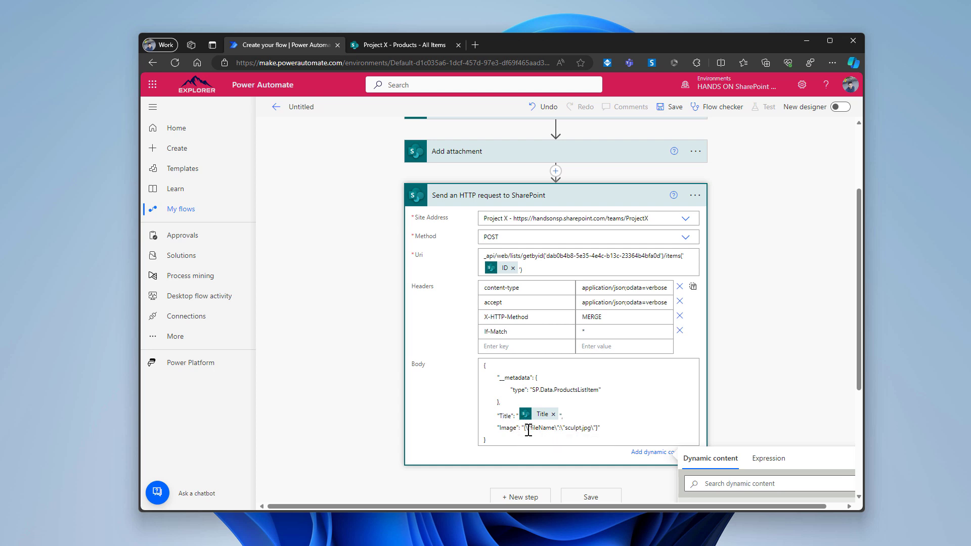
pyautogui.moveTo(524, 428); pyautogui.dragTo(609, 429)
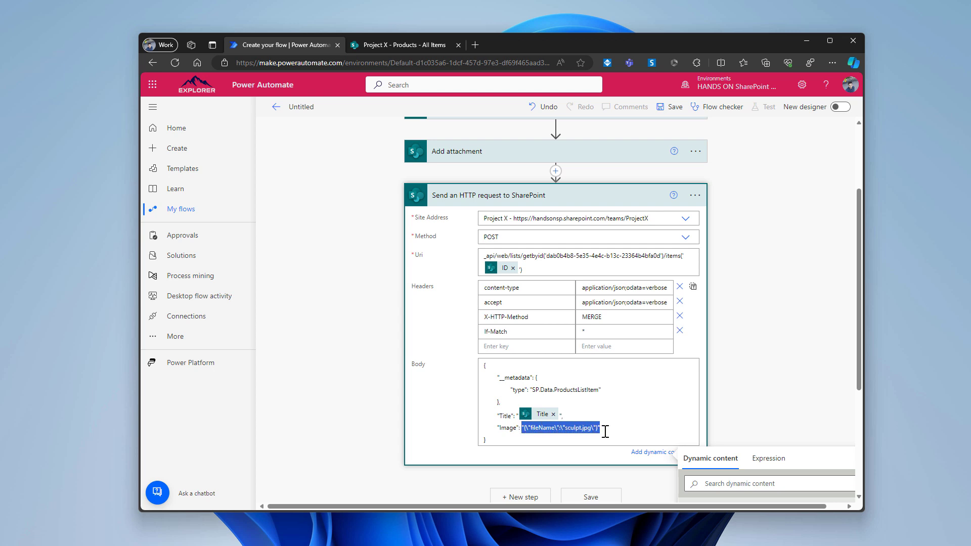
pyautogui.doubleClick(542, 427)
pyautogui.doubleClick(574, 428)
pyautogui.scroll(1, 536, 418)
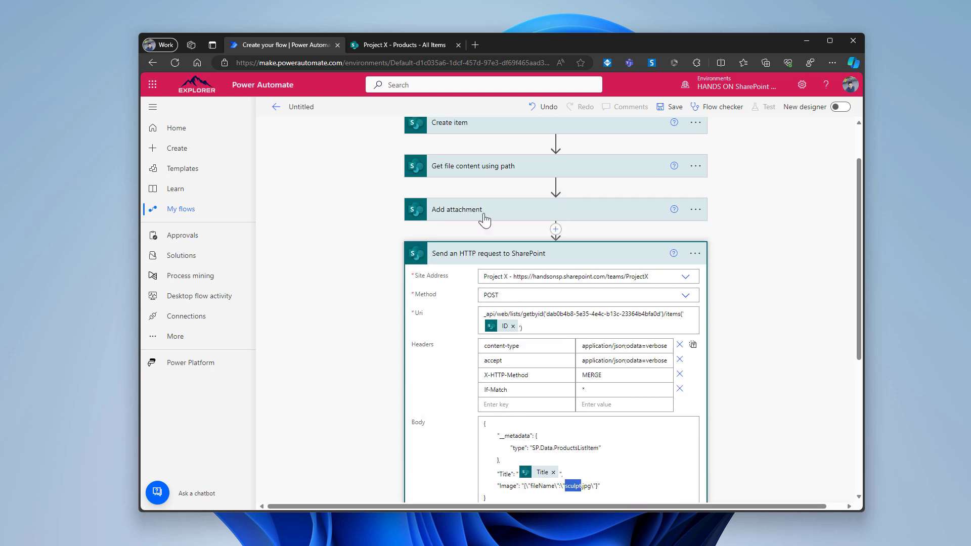
pyautogui.scroll(-1, 557, 480)
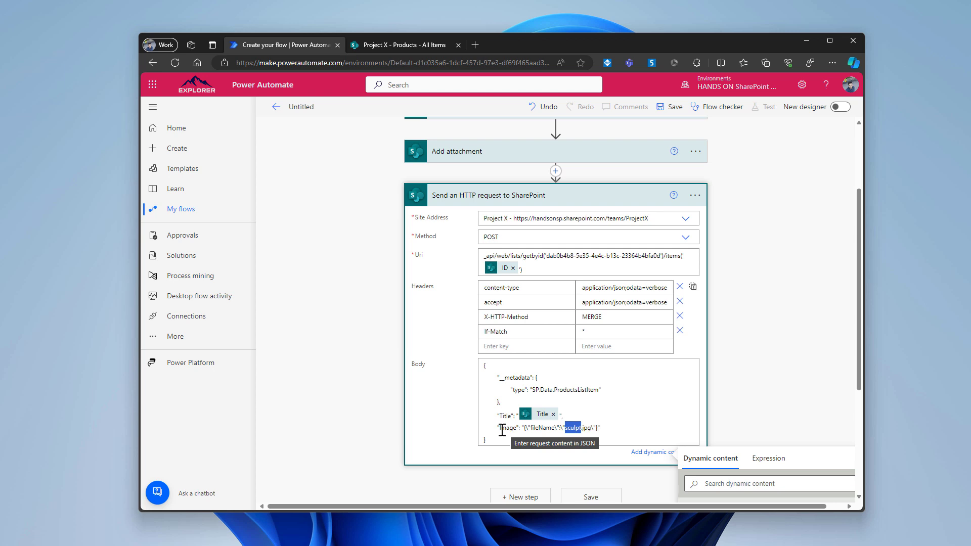
pyautogui.moveTo(601, 430); pyautogui.dragTo(522, 430)
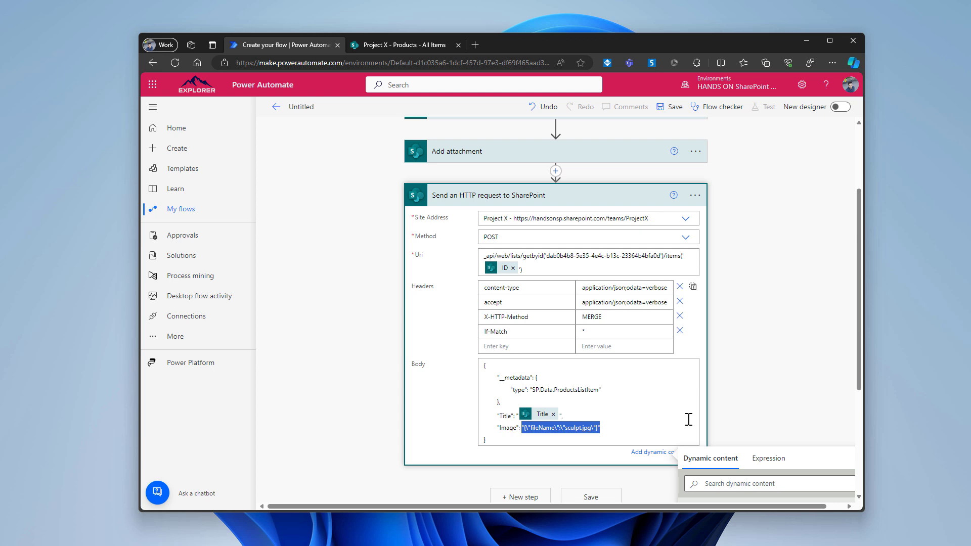
pyautogui.scroll(-1, 718, 390)
pyautogui.click(763, 347)
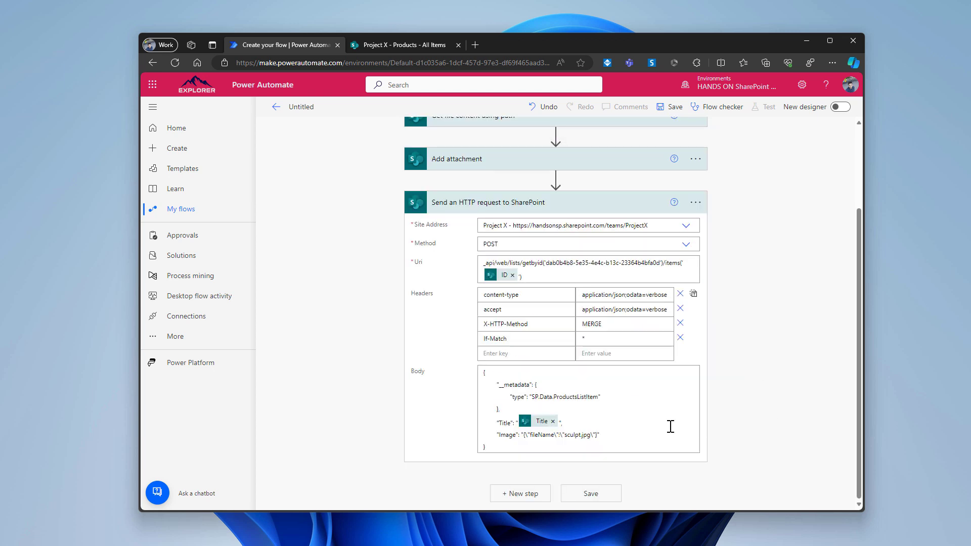
pyautogui.scroll(1, 522, 390)
pyautogui.scroll(1, 522, 389)
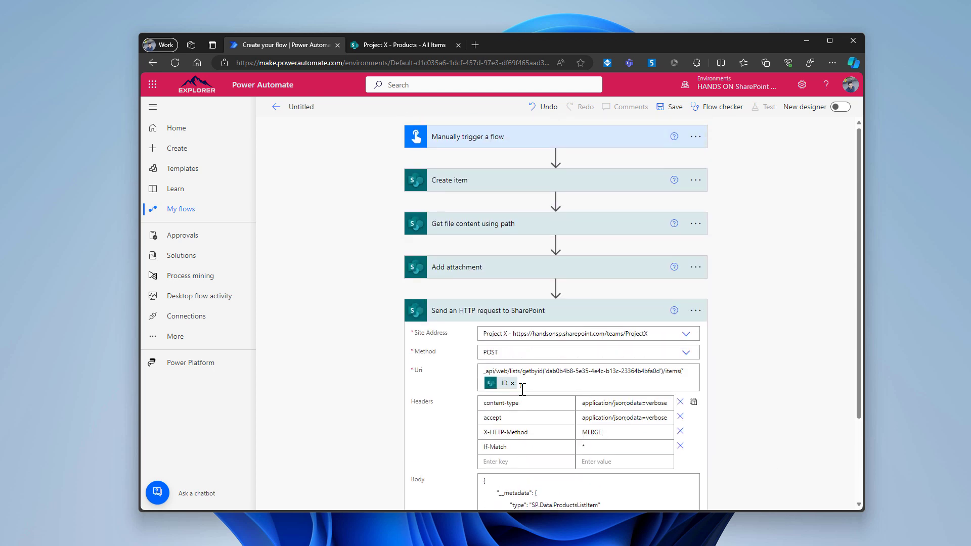
# Save the flow and run a manual test of it.
pyautogui.click(668, 109)
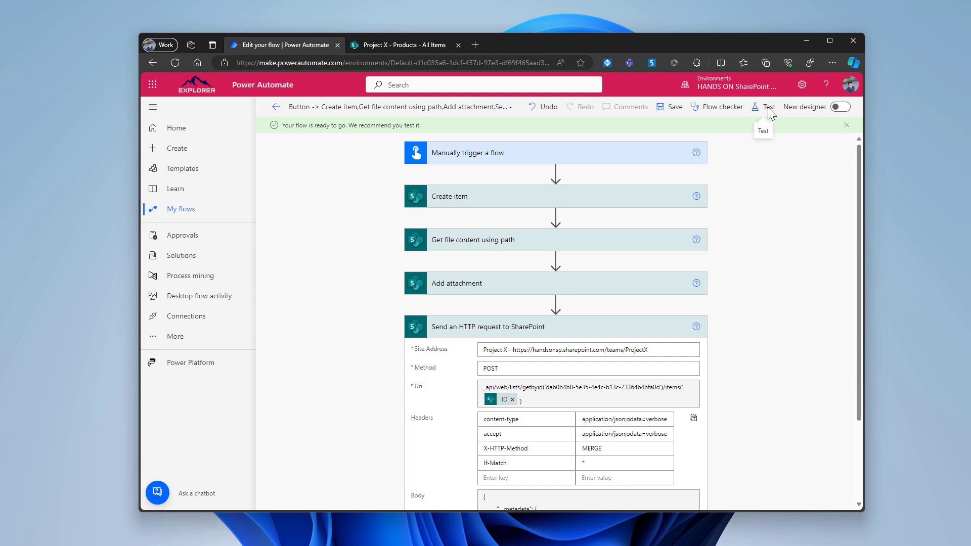
pyautogui.click(768, 109)
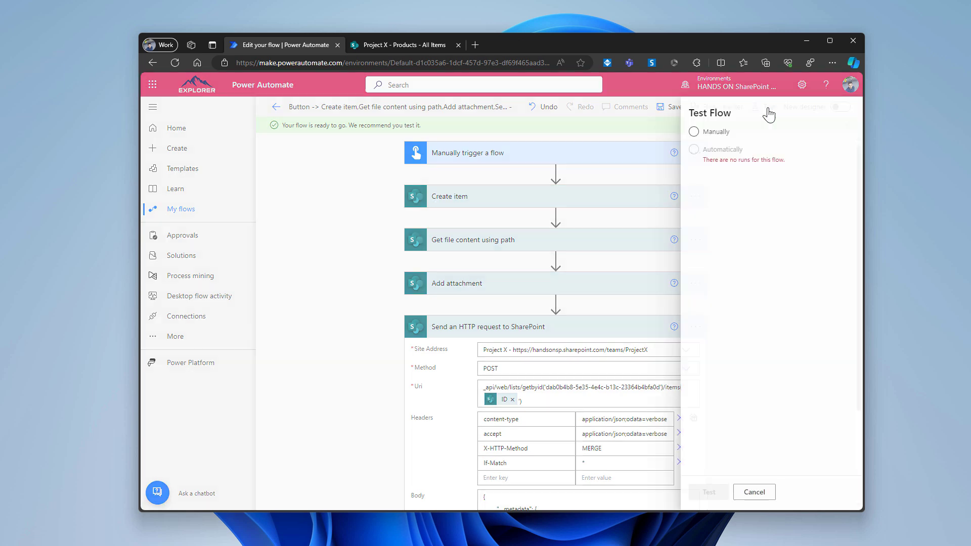
pyautogui.click(701, 142)
pyautogui.click(698, 491)
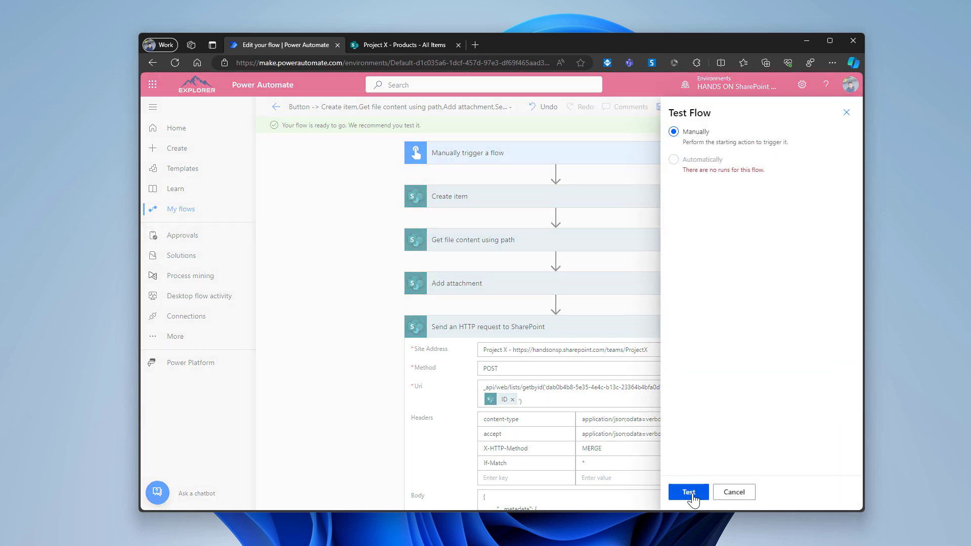
pyautogui.click(730, 493)
pyautogui.click(731, 493)
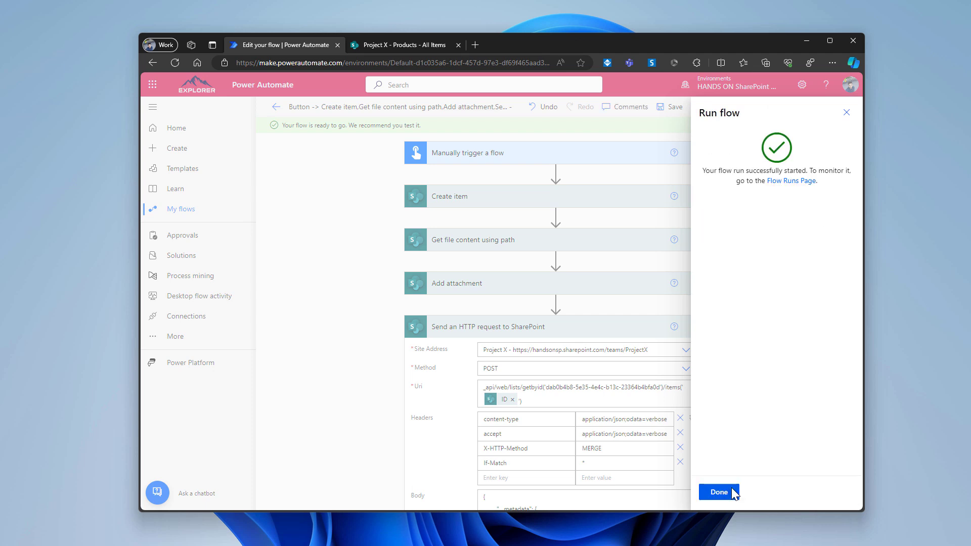
pyautogui.click(734, 492)
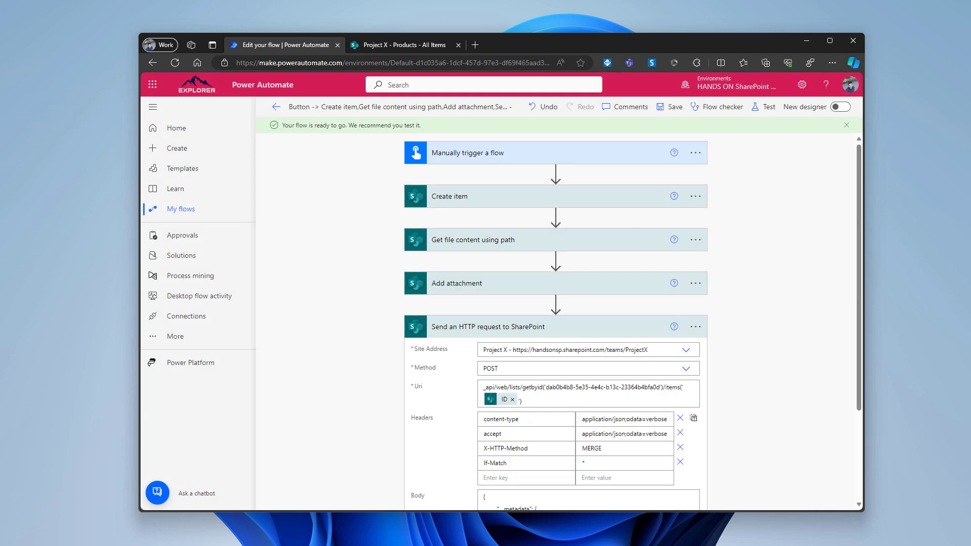
# Check the flow's run, and reload the Products list in SharePoint to look for the created item.
pyautogui.click(396, 44)
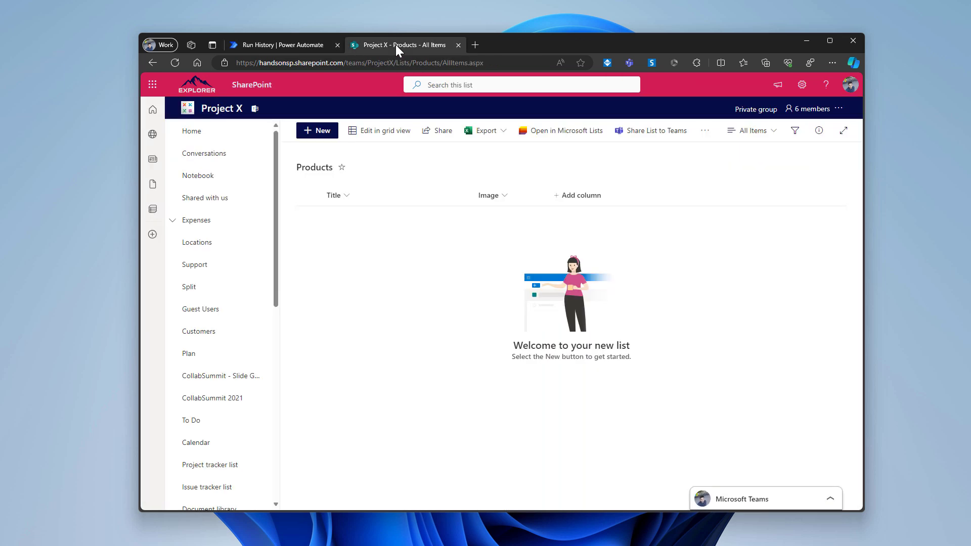
pyautogui.click(292, 45)
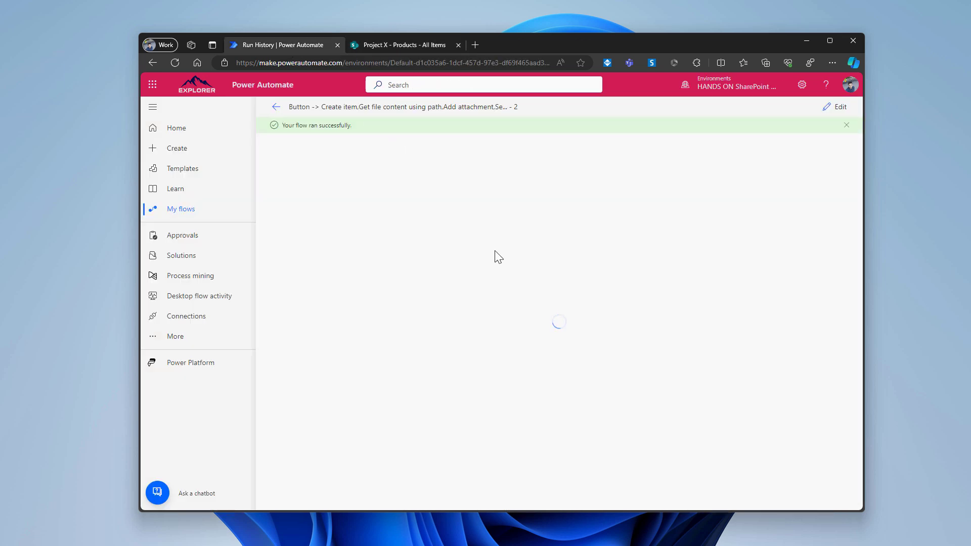
pyautogui.click(412, 44)
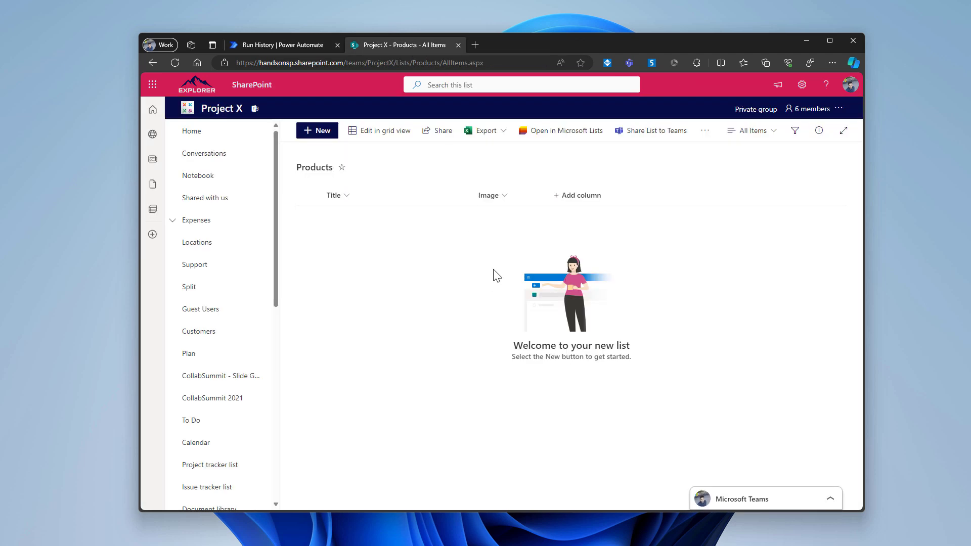
pyautogui.press('F5')
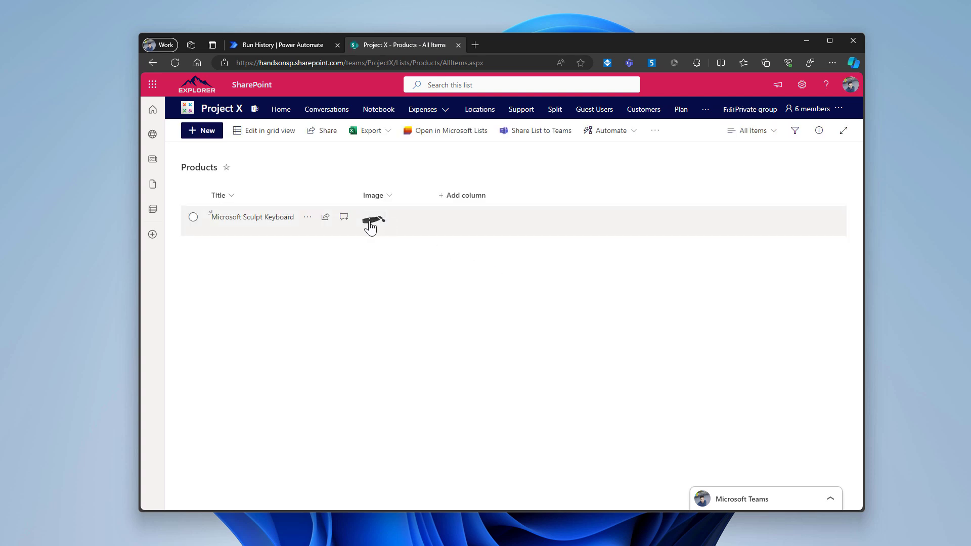
# View the new item's image at full size and open the Microsoft Sculpt Keyboard item's details.
pyautogui.click(371, 226)
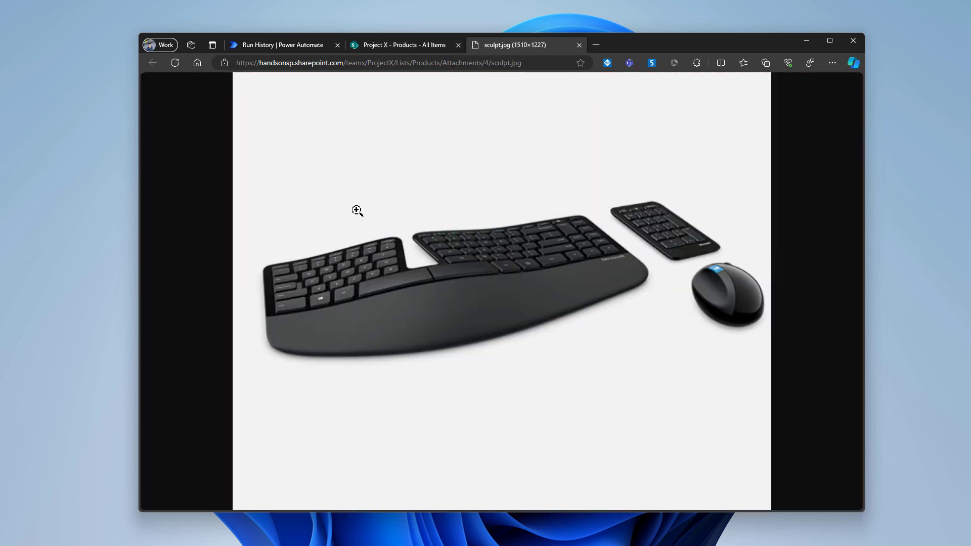
pyautogui.click(406, 47)
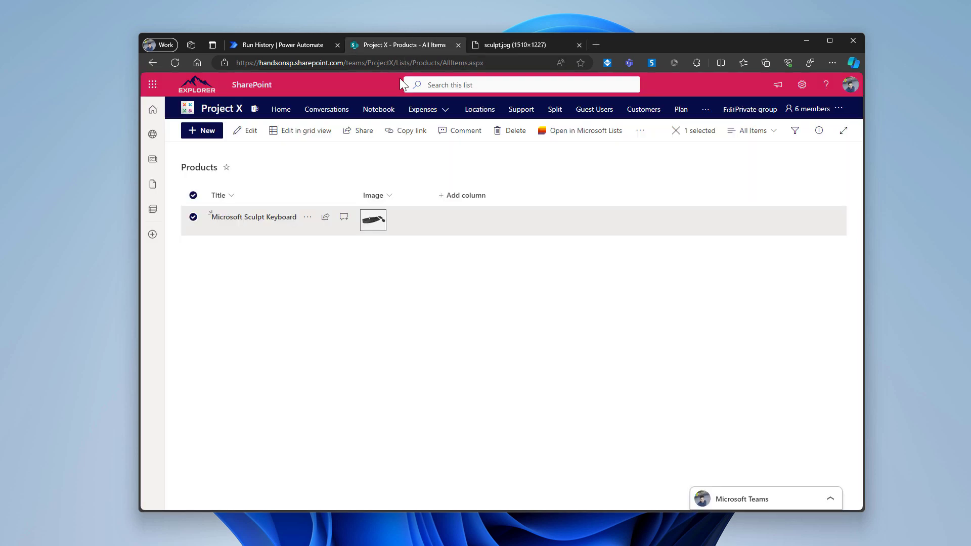
pyautogui.click(437, 300)
pyautogui.click(388, 225)
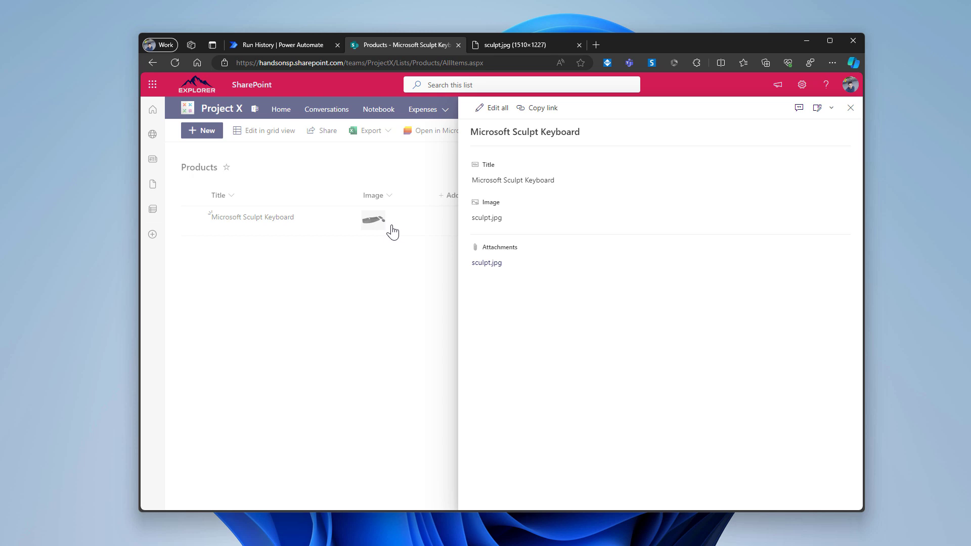